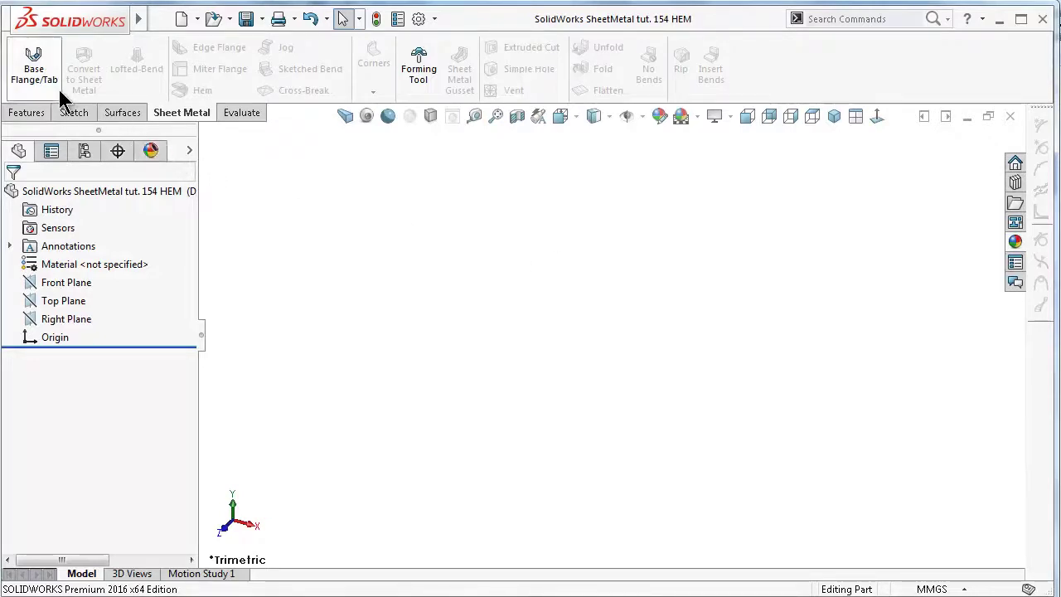
# Step: Start a base flange sketch on the Top Plane with a center rectangle at the origin
pyautogui.click(35, 69)
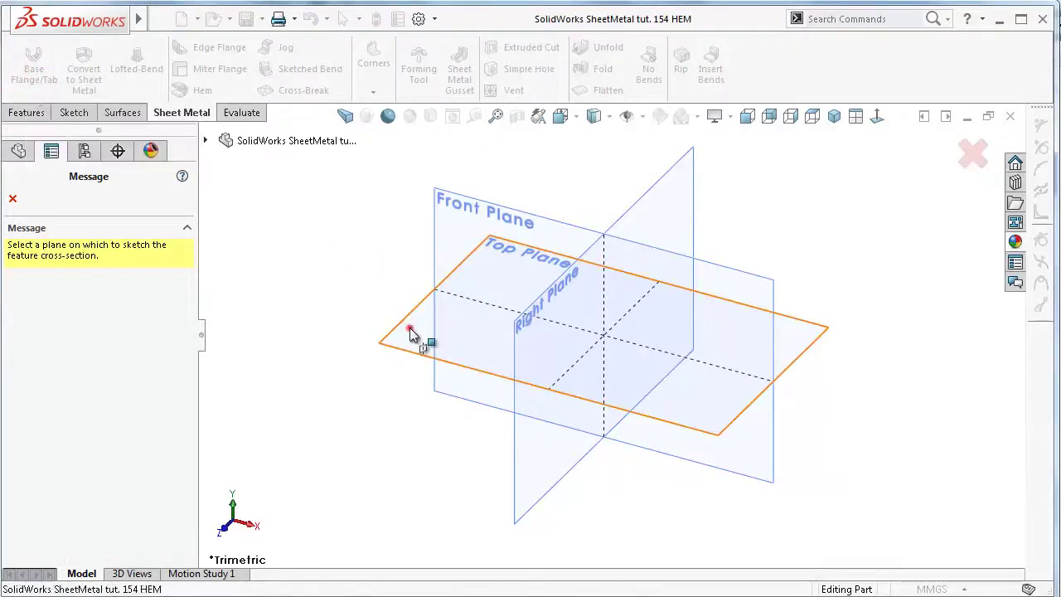
pyautogui.click(409, 327)
pyautogui.click(111, 68)
pyautogui.click(611, 334)
pyautogui.click(449, 240)
# Step: Dimension the rectangle to 200 mm tall and 350 mm wide
pyautogui.moveTo(355, 355); pyautogui.dragTo(355, 170, button='right')
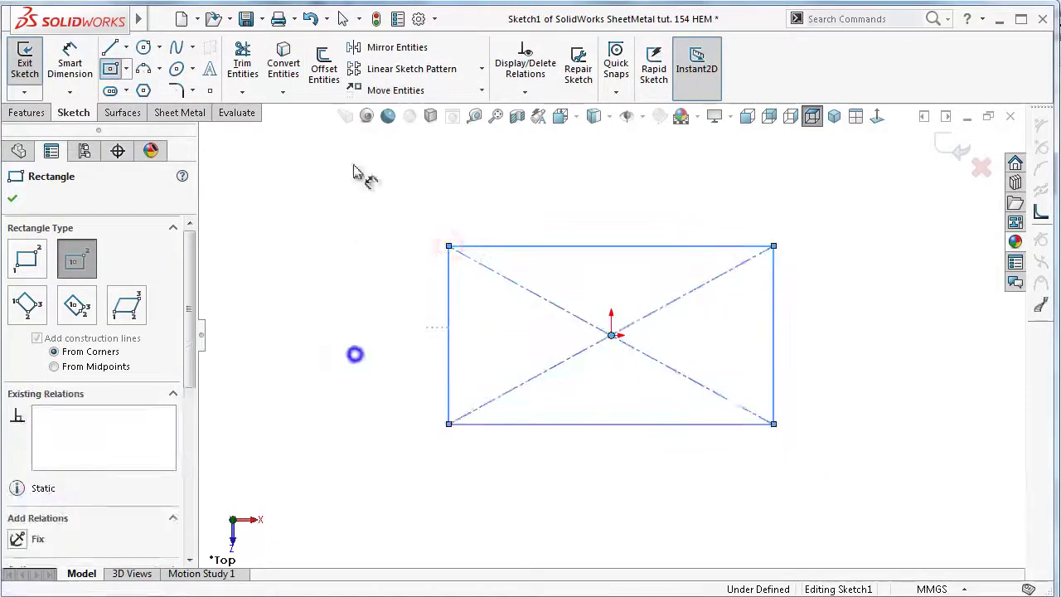
pyautogui.click(448, 275)
pyautogui.click(390, 279)
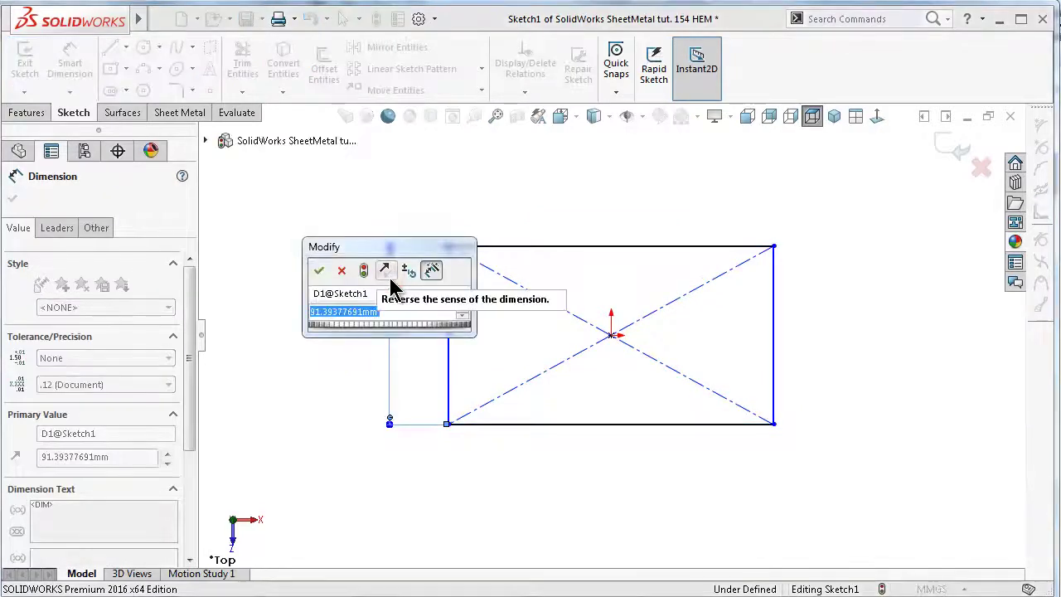
pyautogui.write('200')
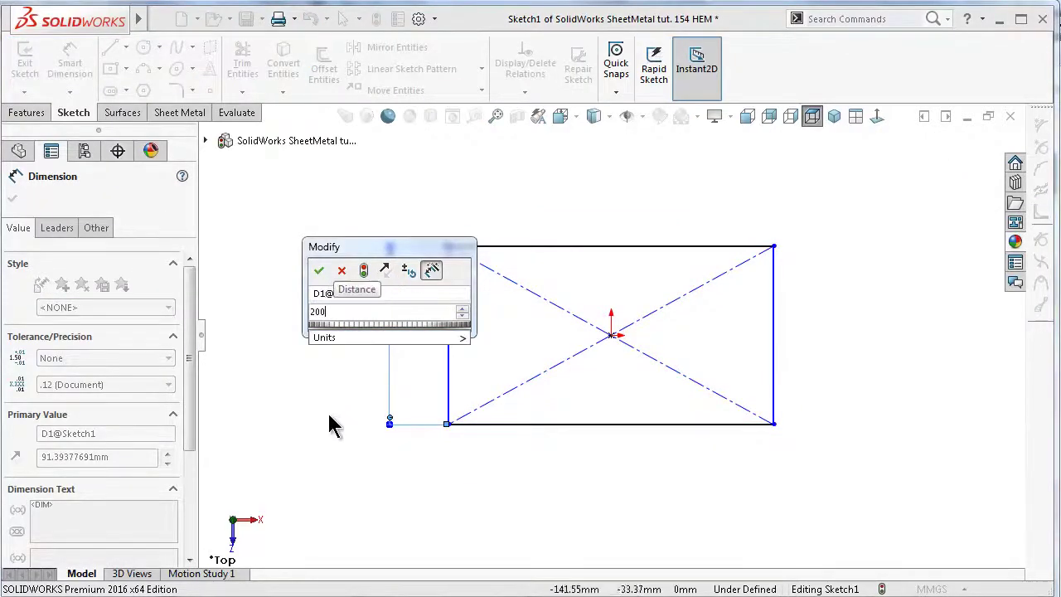
pyautogui.click(317, 269)
pyautogui.click(523, 247)
pyautogui.click(508, 210)
pyautogui.write('350')
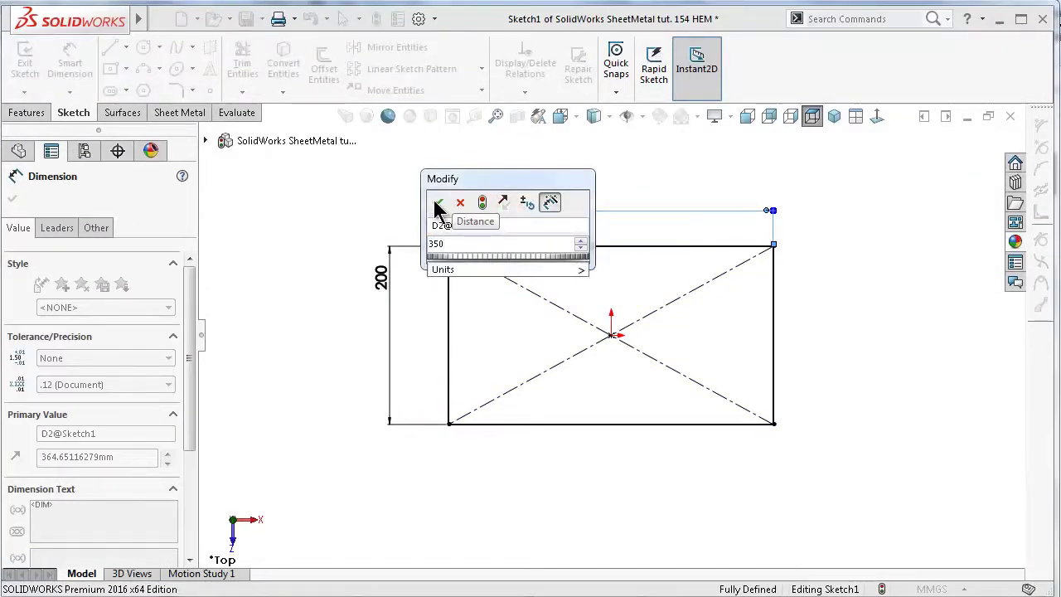
pyautogui.click(438, 204)
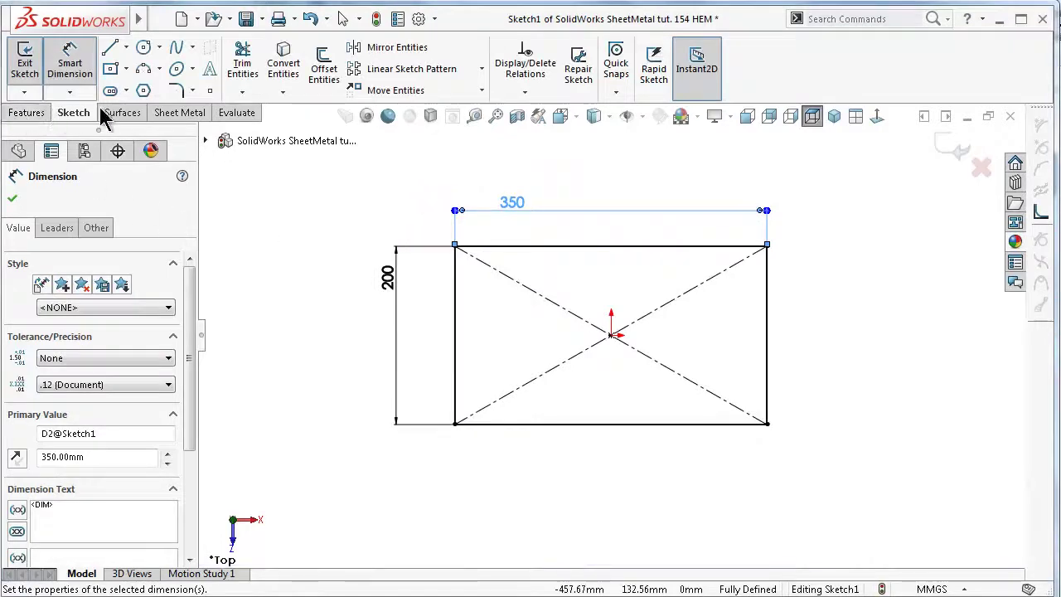
pyautogui.click(179, 112)
# Step: Build the 1 mm base flange plate from the 350×200 mm rectangle and orbit to view it
pyautogui.click(34, 63)
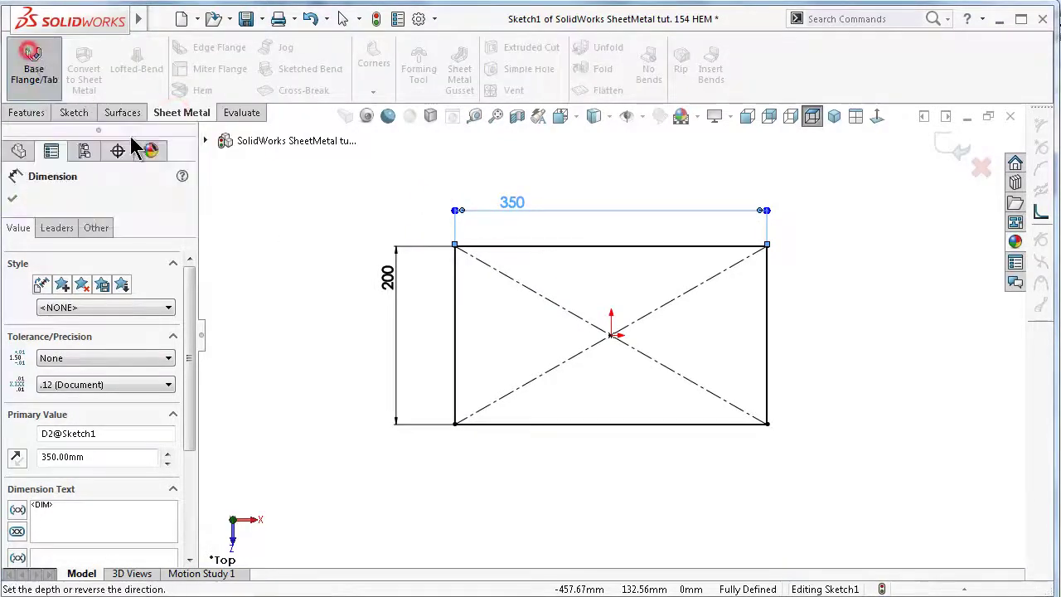
pyautogui.click(944, 146)
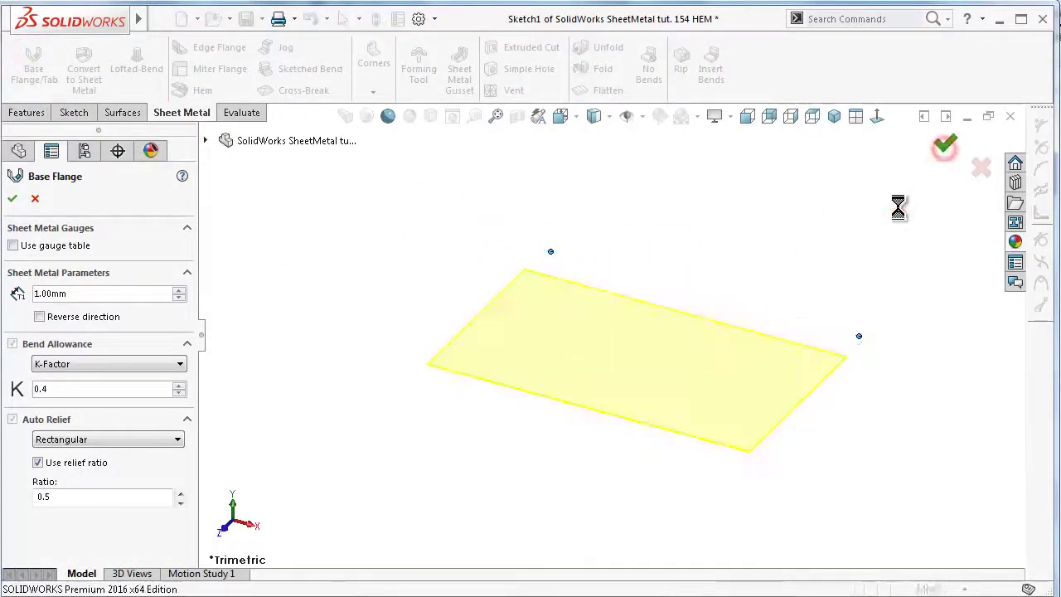
pyautogui.click(855, 432)
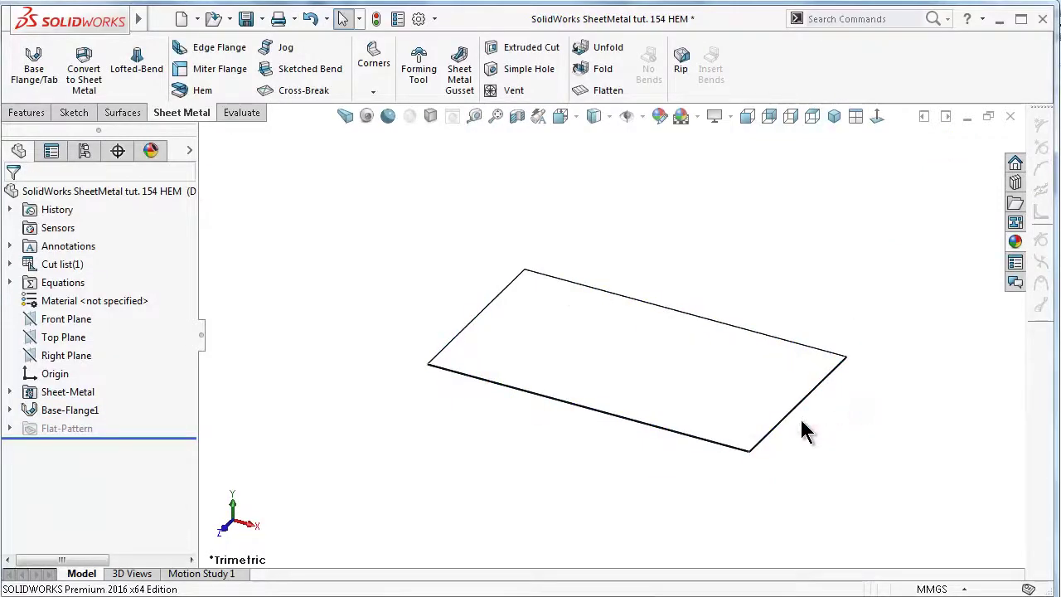
pyautogui.click(754, 265)
pyautogui.moveTo(754, 265); pyautogui.dragTo(723, 255, button='middle')
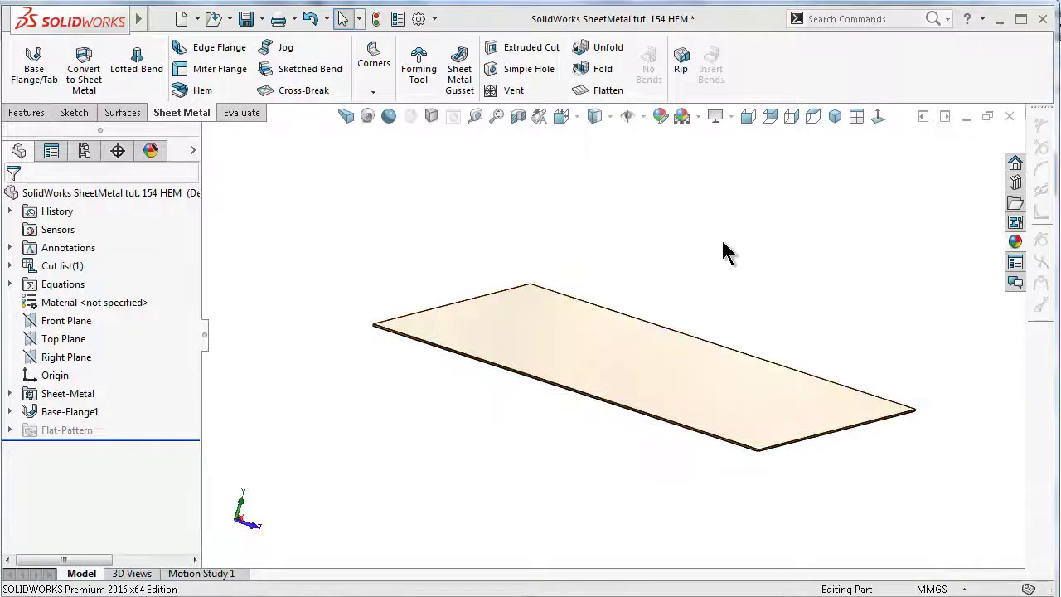
pyautogui.moveTo(746, 296); pyautogui.dragTo(718, 352, button='middle')
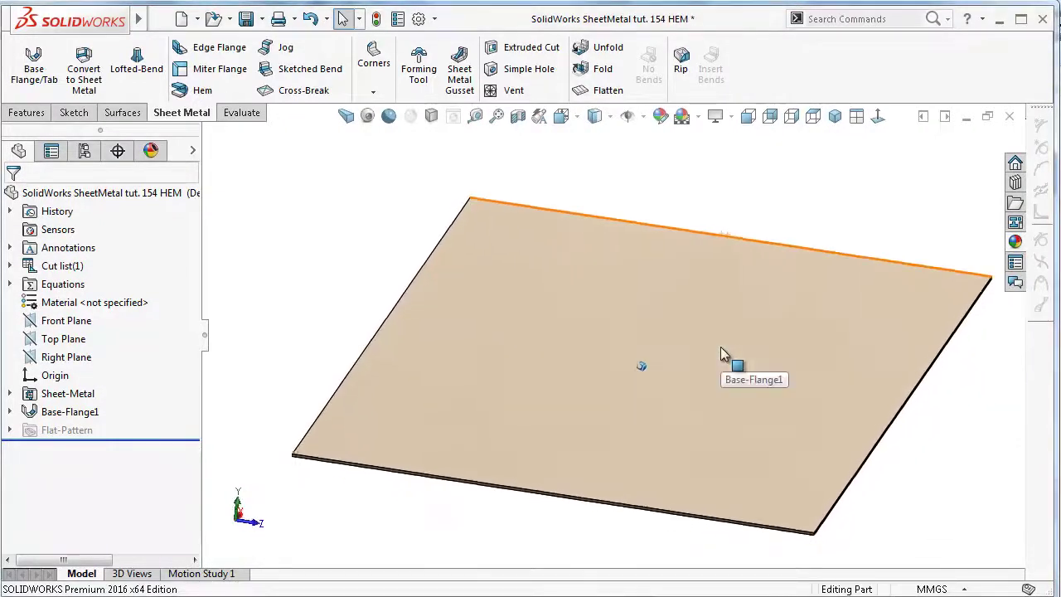
# Step: Start a Closed-type hem with Bend Outside and zoom in on the plate edge
pyautogui.click(189, 94)
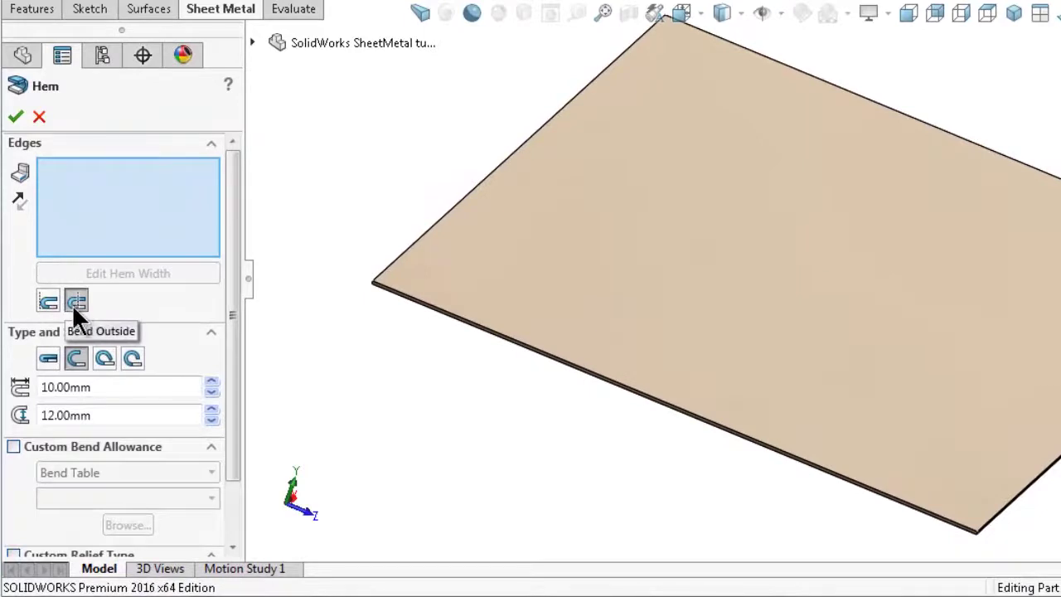
pyautogui.click(73, 302)
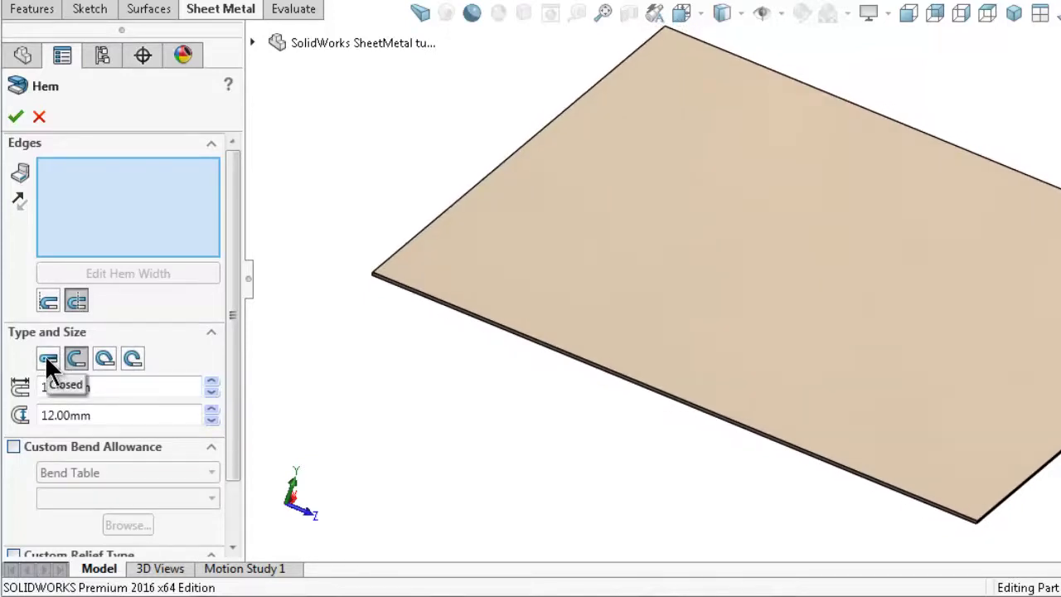
pyautogui.click(46, 358)
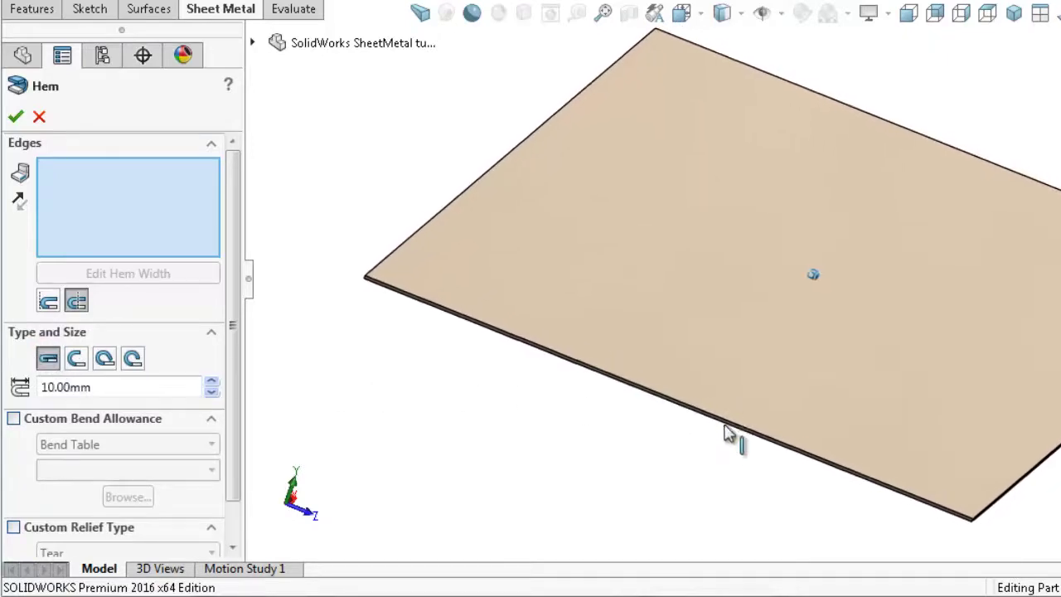
pyautogui.scroll(-1, 717, 434)
pyautogui.scroll(-2, 710, 438)
pyautogui.scroll(-1, 707, 432)
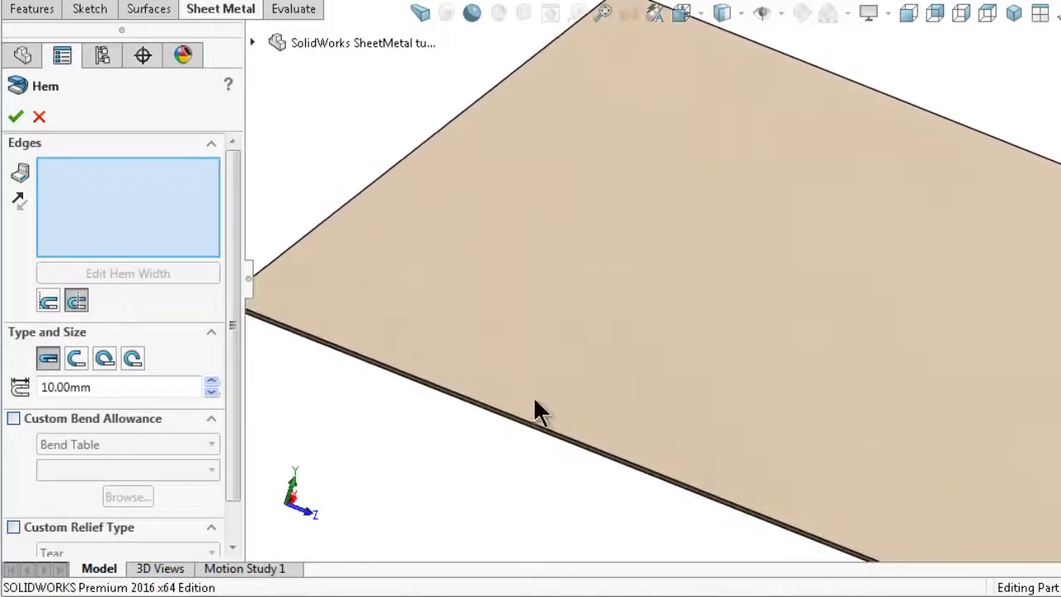
pyautogui.scroll(-1, 562, 425)
pyautogui.scroll(-1, 547, 447)
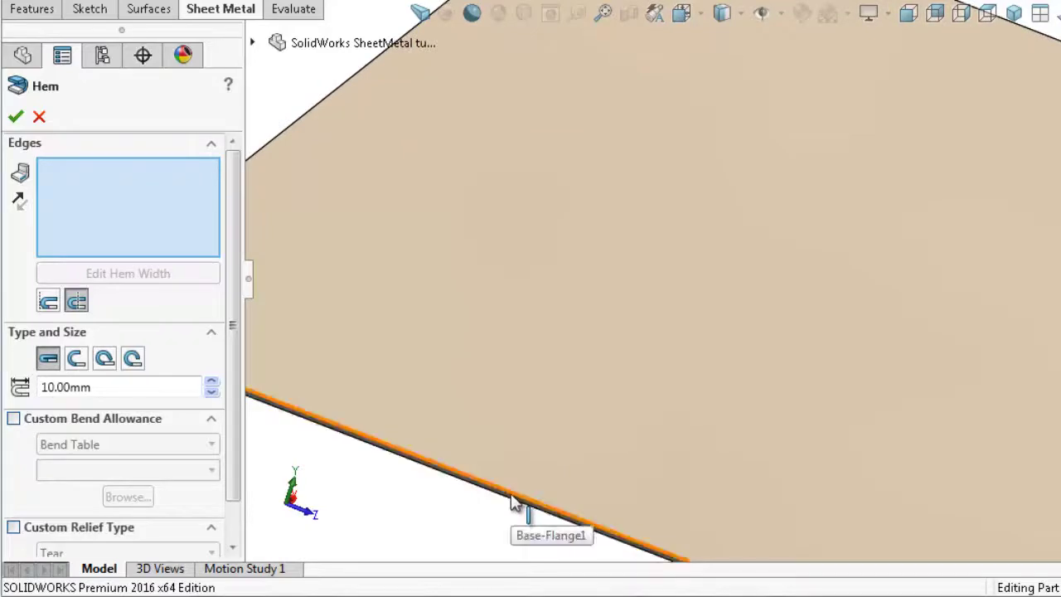
# Step: Select the plate's front 200 mm edge and set the hem length to 5 mm
pyautogui.click(365, 442)
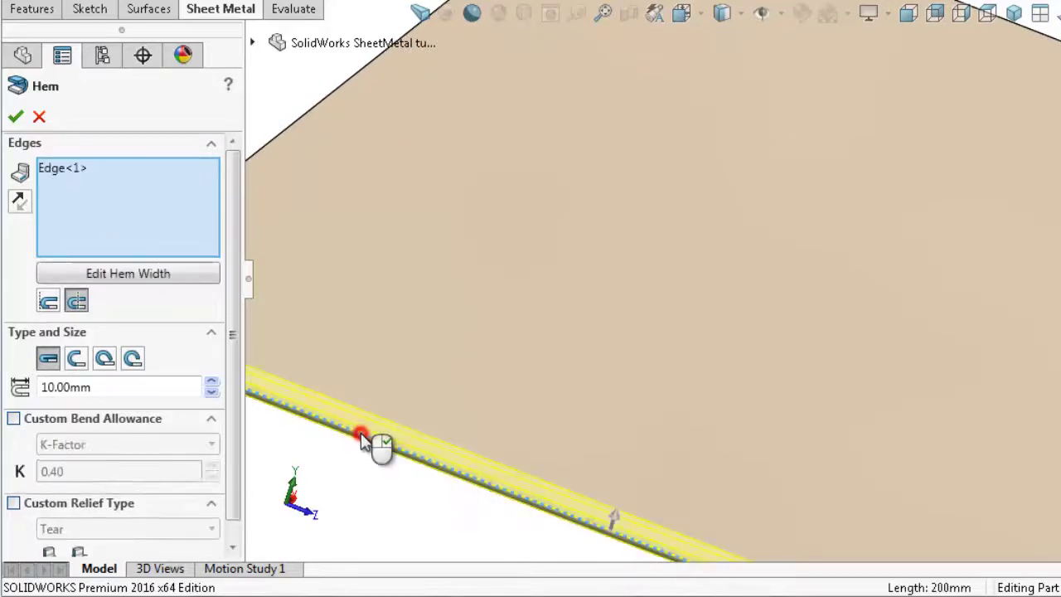
pyautogui.press('Up')
pyautogui.press('Up')
pyautogui.hotkey('shift', 'Right')
pyautogui.press('Down')
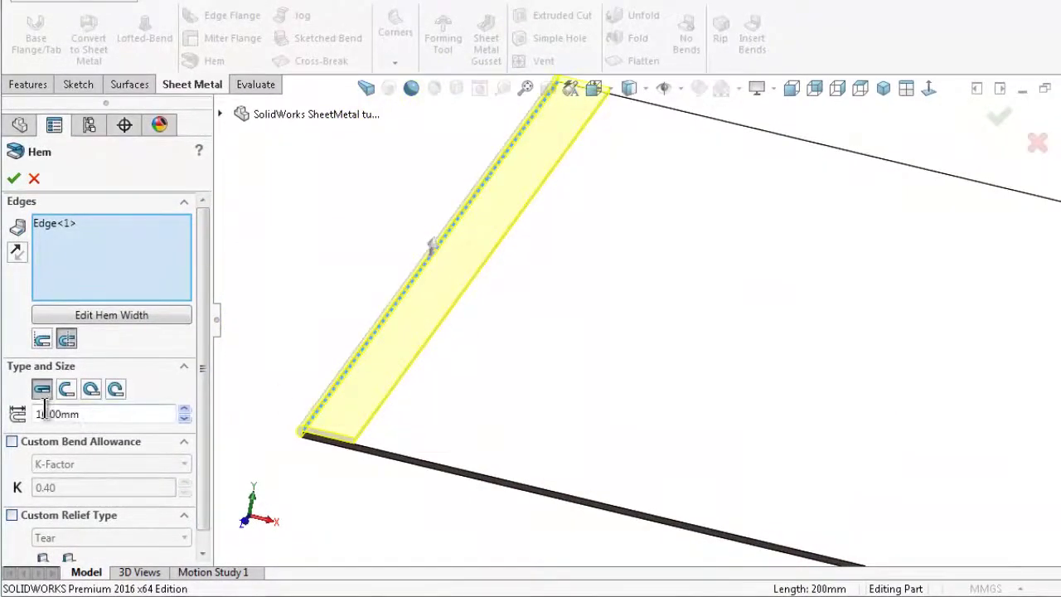
pyautogui.moveTo(79, 413); pyautogui.dragTo(38, 414)
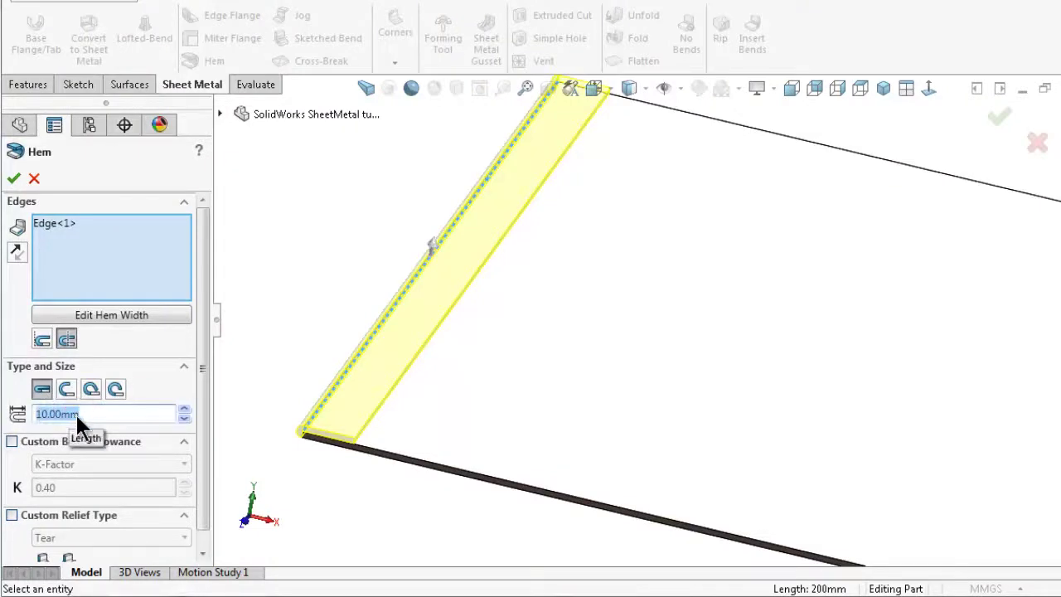
pyautogui.write('20')
pyautogui.click(18, 407)
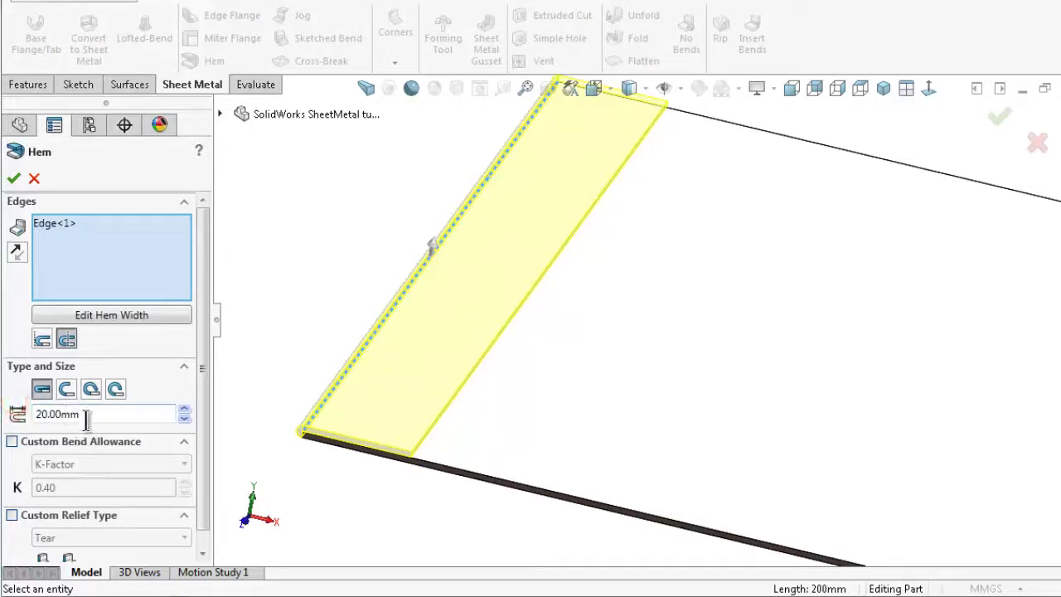
pyautogui.moveTo(86, 419); pyautogui.dragTo(34, 414)
pyautogui.write('5')
pyautogui.click(13, 390)
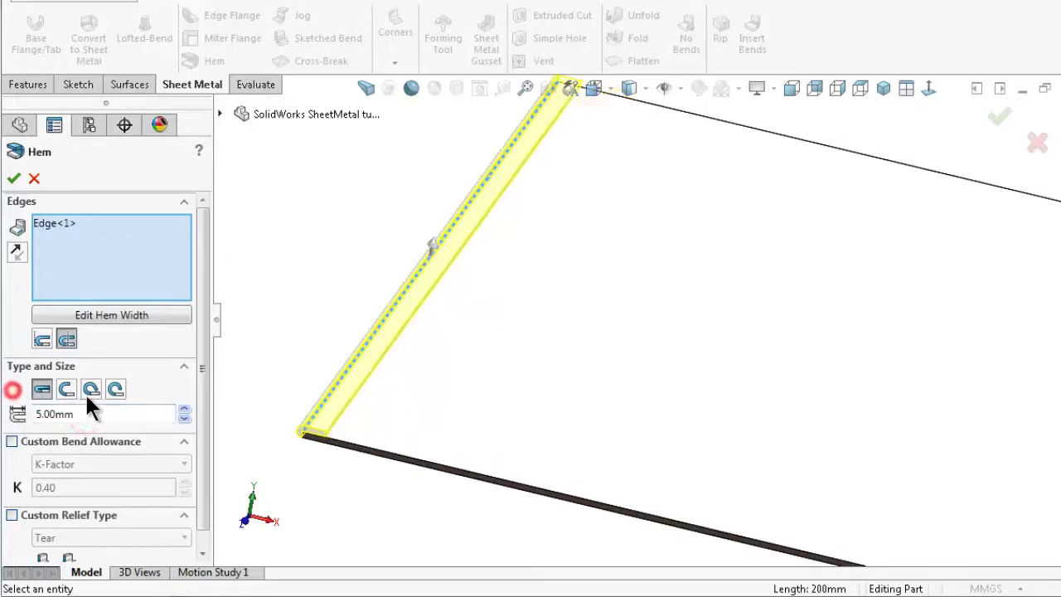
# Step: Place the hem material inside the plate
pyautogui.scroll(2, 420, 383)
pyautogui.scroll(-2, 395, 390)
pyautogui.scroll(-2, 369, 403)
pyautogui.scroll(2, 371, 409)
pyautogui.scroll(-2, 362, 345)
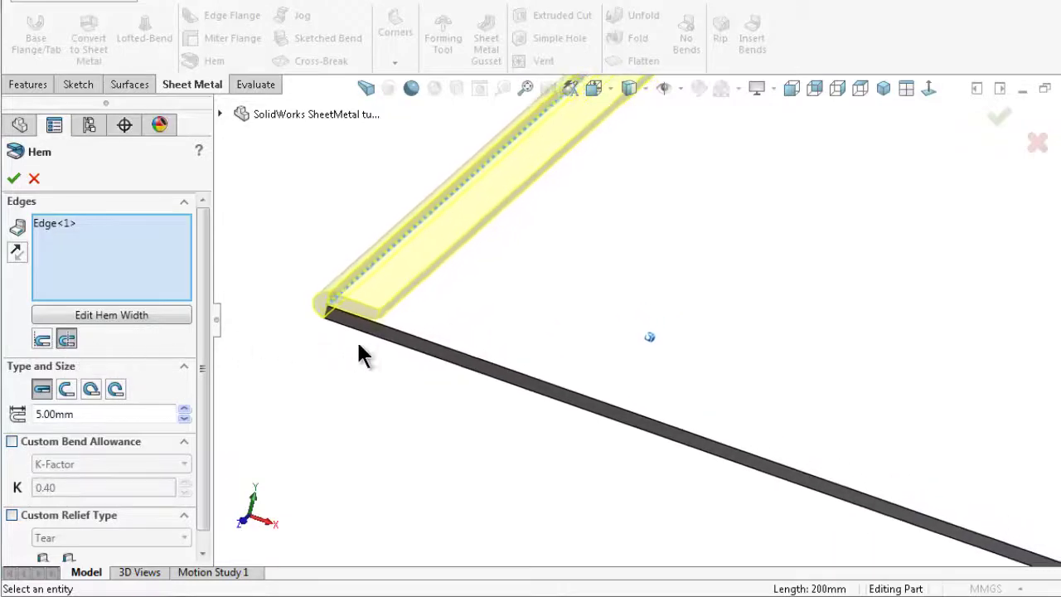
pyautogui.scroll(-1, 360, 353)
pyautogui.scroll(-2, 332, 356)
pyautogui.scroll(1, 282, 424)
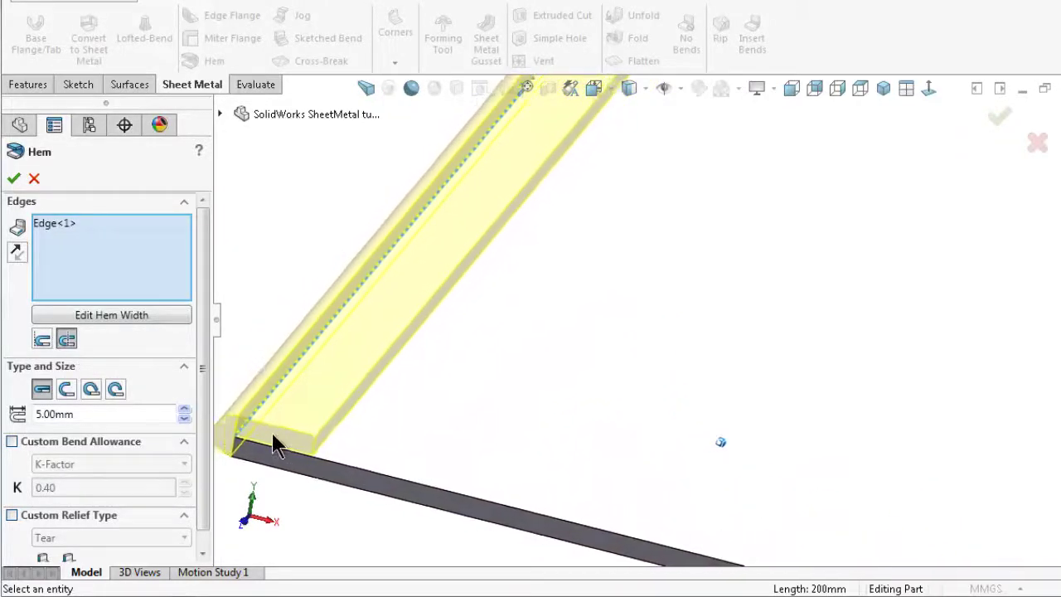
pyautogui.scroll(-1, 257, 433)
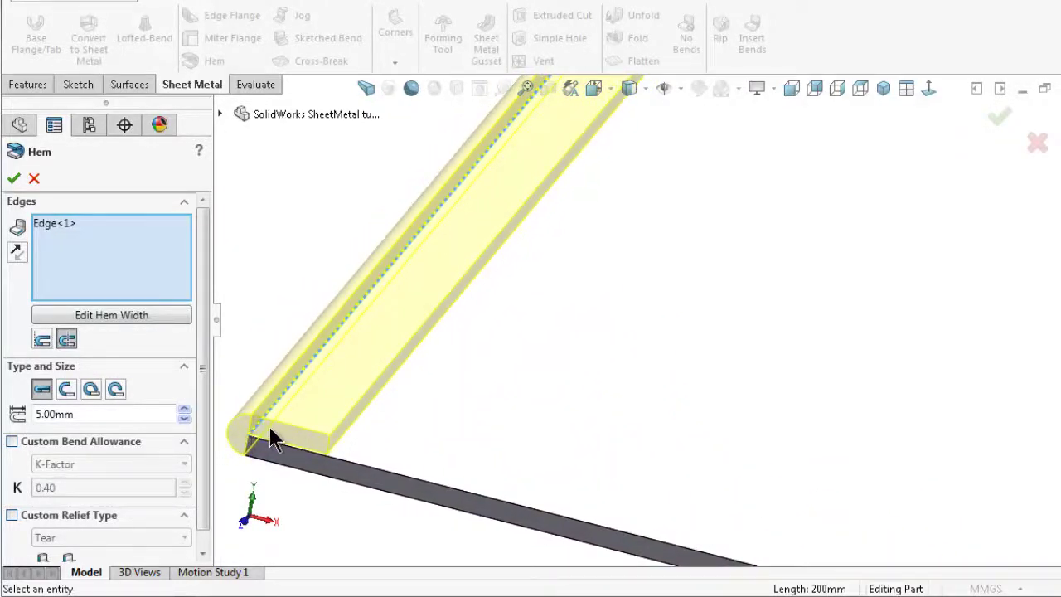
pyautogui.click(42, 338)
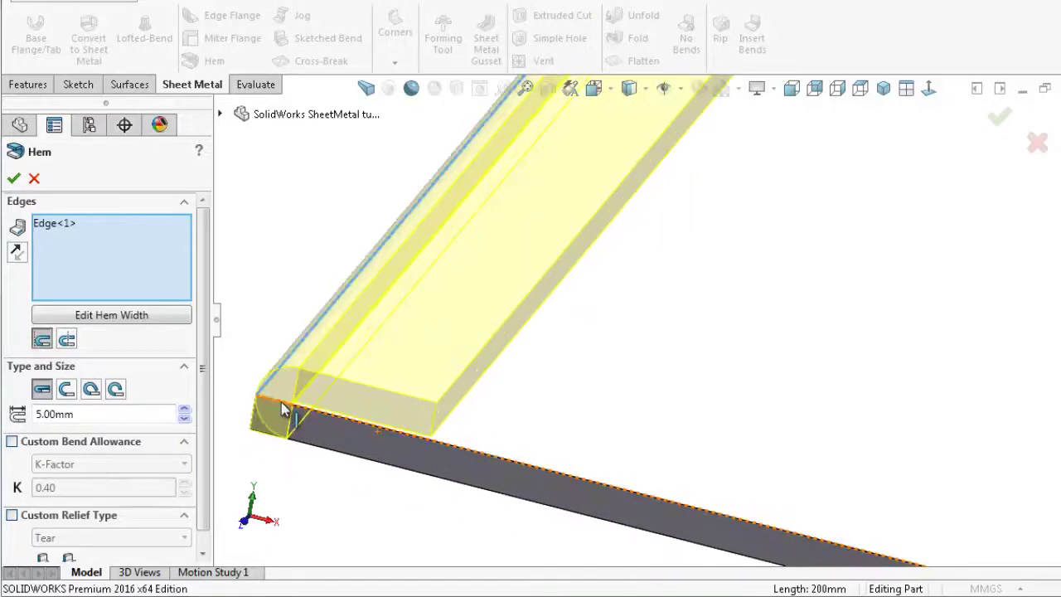
pyautogui.scroll(2, 477, 456)
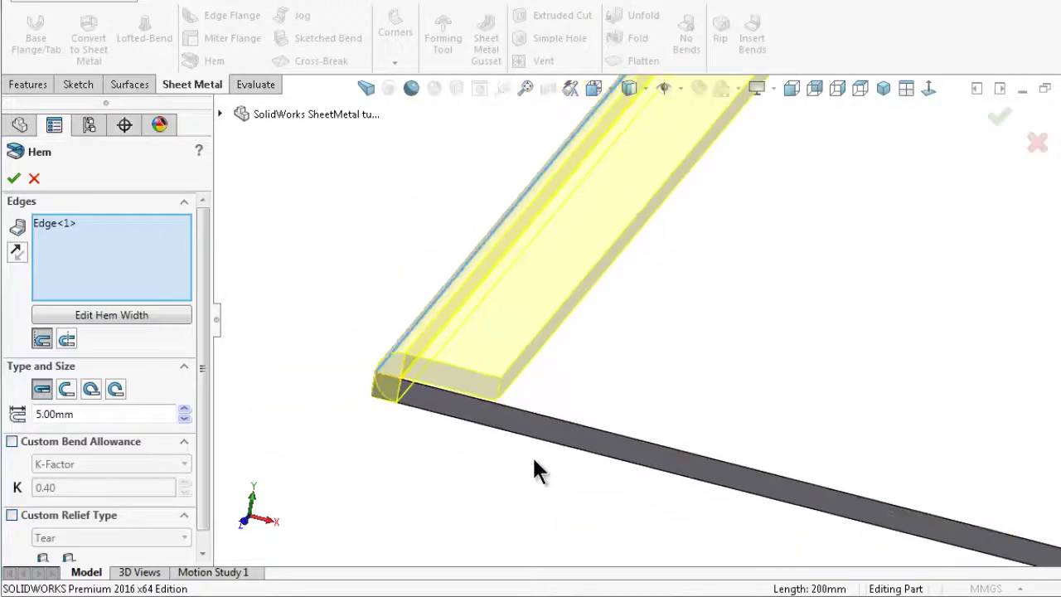
pyautogui.scroll(2, 681, 393)
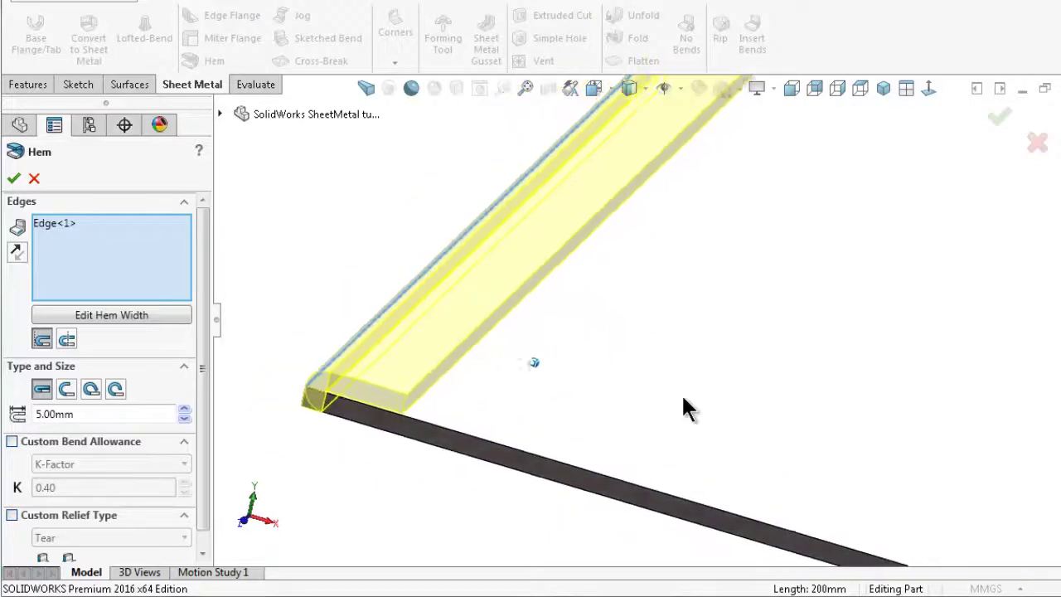
# Step: Switch to an Open-type hem with a 10 mm length
pyautogui.click(62, 390)
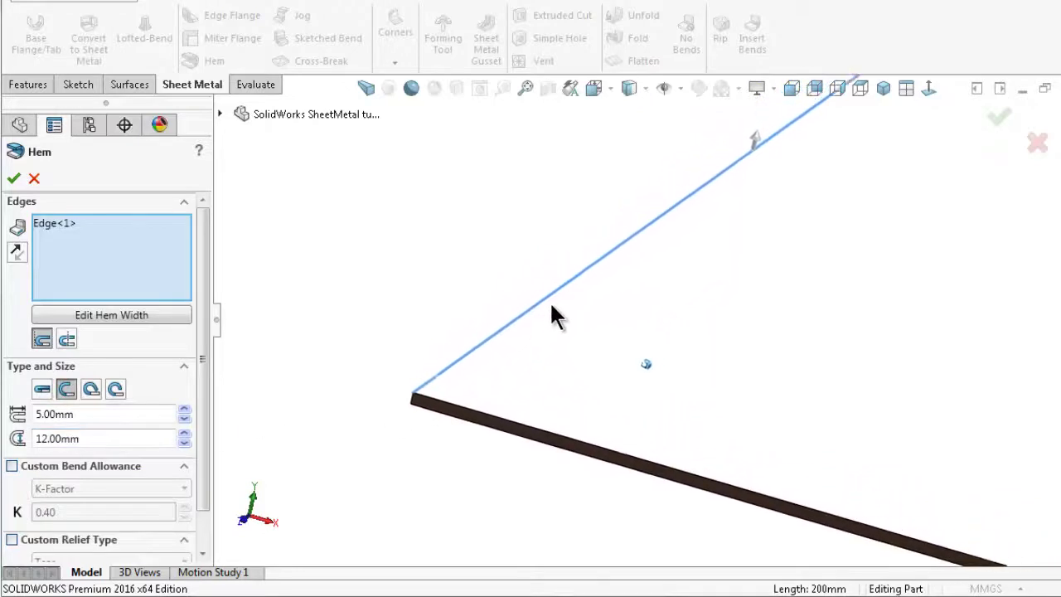
pyautogui.moveTo(547, 319); pyautogui.dragTo(539, 324, button='middle')
pyautogui.doubleClick(86, 415)
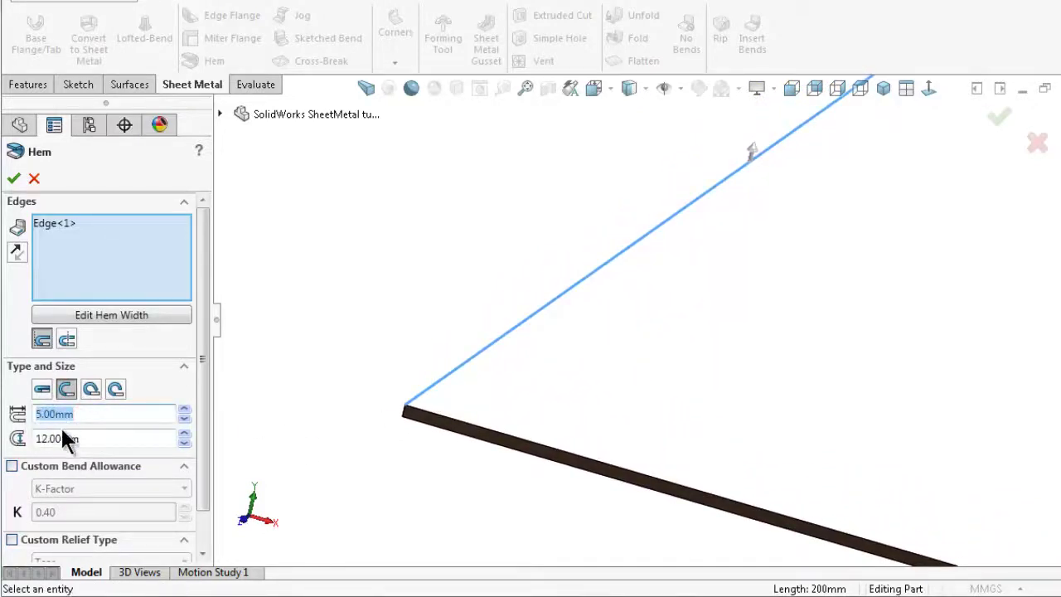
pyautogui.write('10')
pyautogui.click(16, 418)
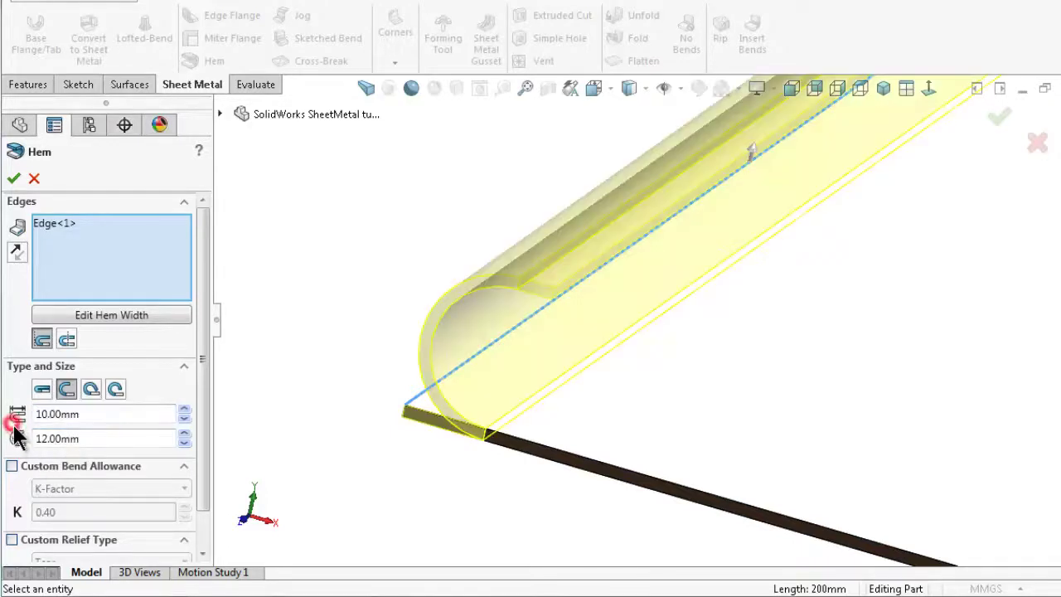
pyautogui.moveTo(533, 433); pyautogui.dragTo(645, 358, button='middle')
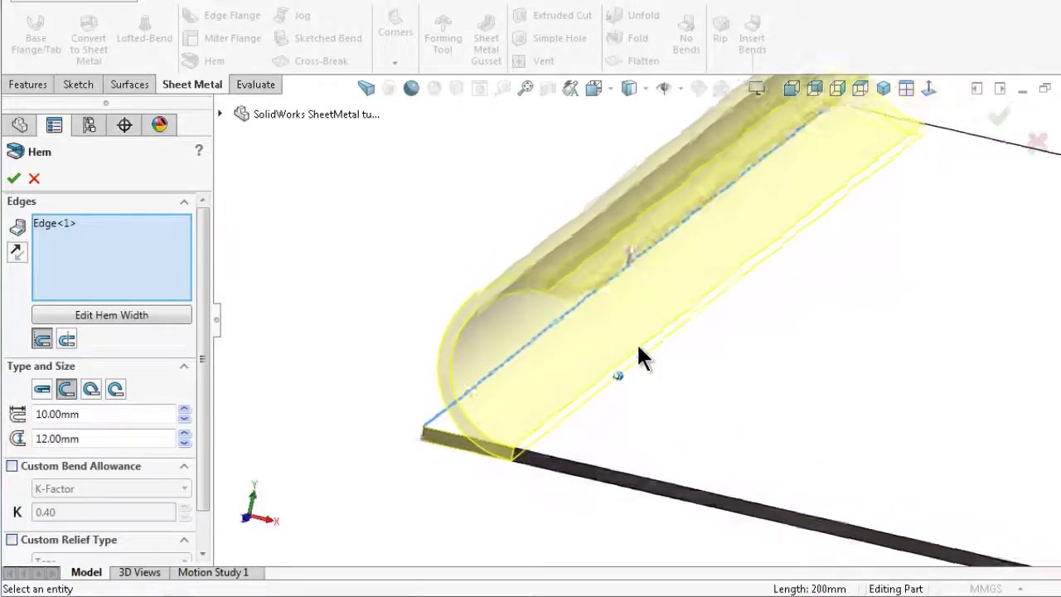
pyautogui.moveTo(645, 358); pyautogui.dragTo(609, 361, button='middle')
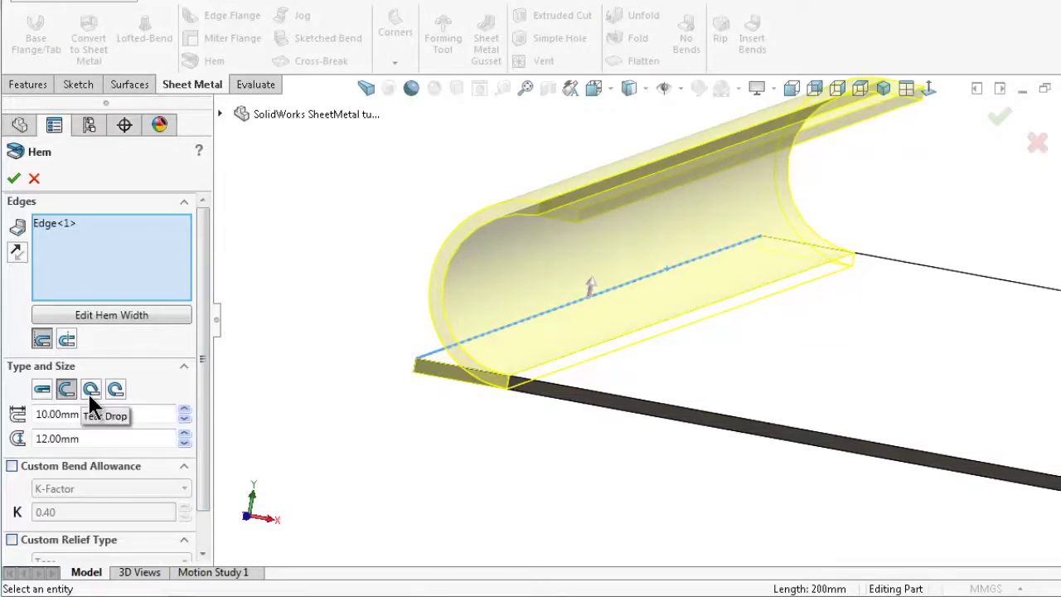
pyautogui.moveTo(107, 414); pyautogui.dragTo(25, 412)
pyautogui.write('20')
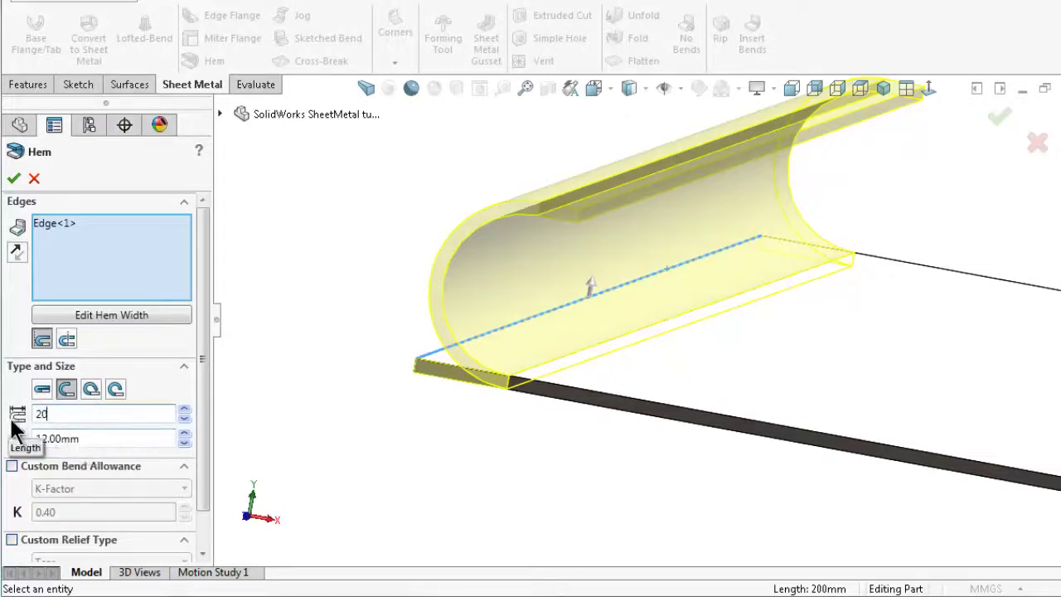
pyautogui.press('Return')
pyautogui.moveTo(91, 416); pyautogui.dragTo(31, 422)
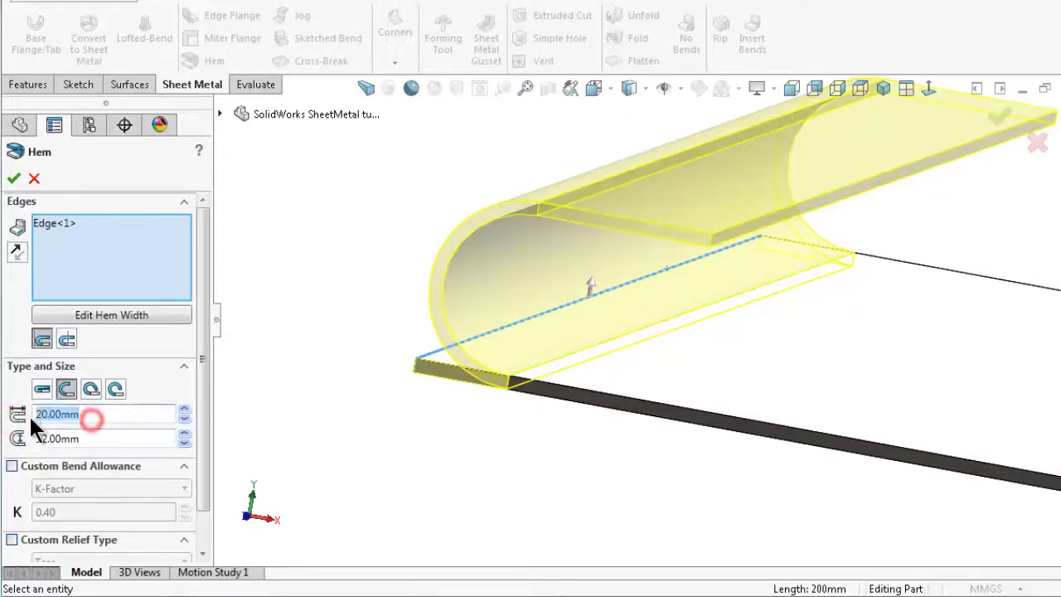
pyautogui.write('10')
pyautogui.press('Return')
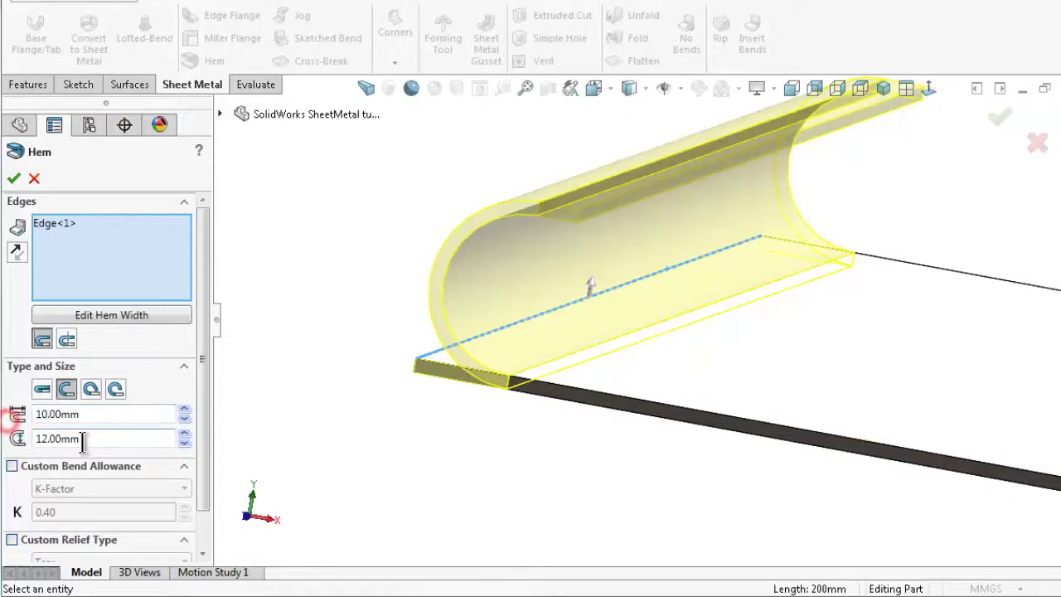
# Step: Set a 10 mm gap distance, flip the bend position, and confirm Hem1
pyautogui.moveTo(91, 442); pyautogui.dragTo(38, 452)
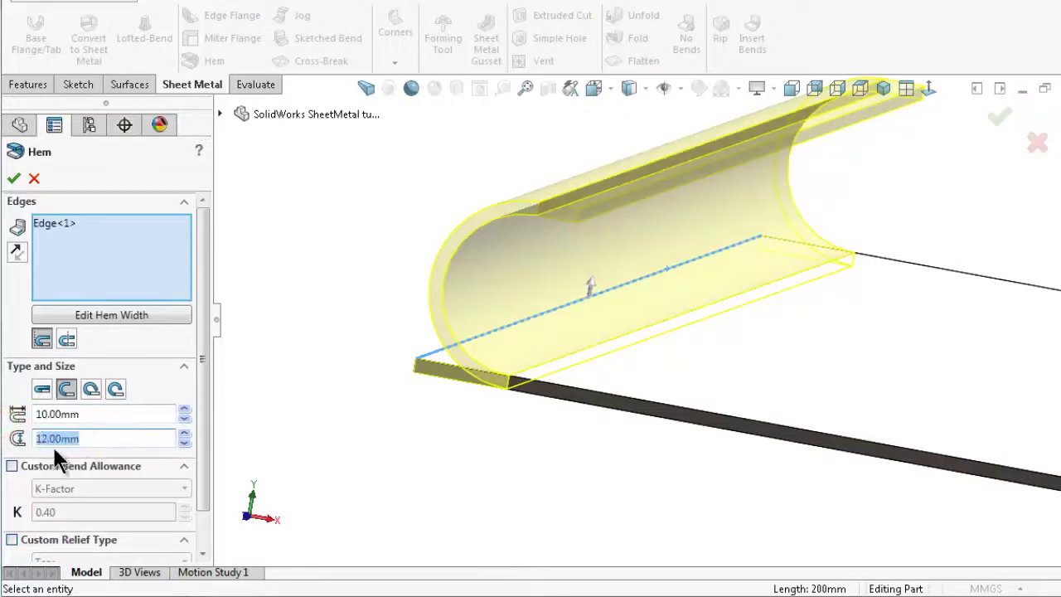
pyautogui.write('10')
pyautogui.press('Return')
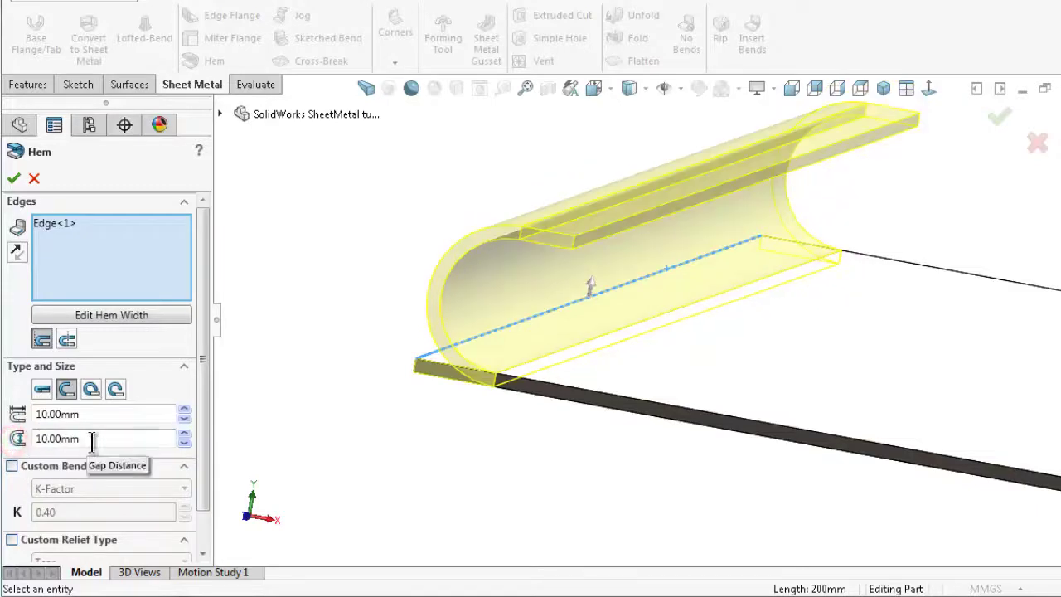
pyautogui.click(66, 340)
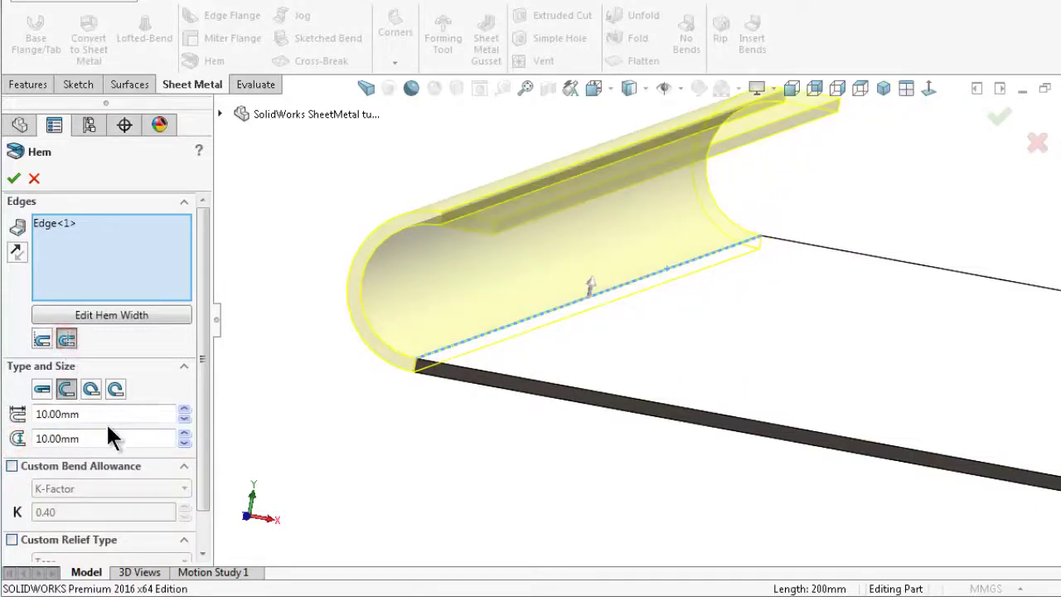
pyautogui.moveTo(310, 375); pyautogui.dragTo(282, 332, button='middle')
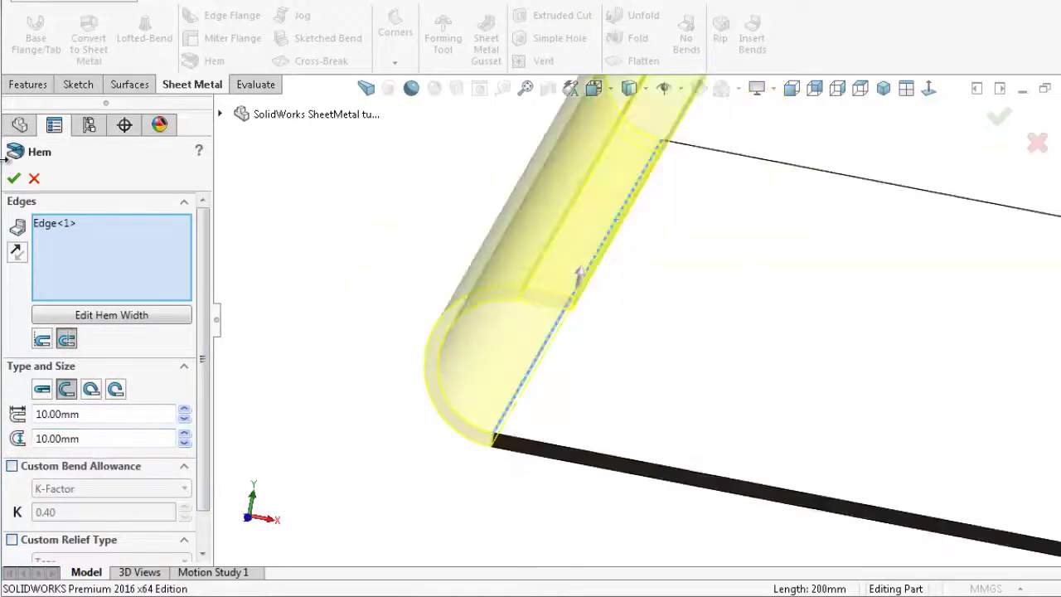
pyautogui.click(13, 178)
pyautogui.moveTo(371, 359)
pyautogui.mouseDown(button='middle')
pyautogui.moveTo(446, 379)
pyautogui.moveTo(439, 370)
pyautogui.moveTo(378, 382)
pyautogui.mouseUp(button='middle')
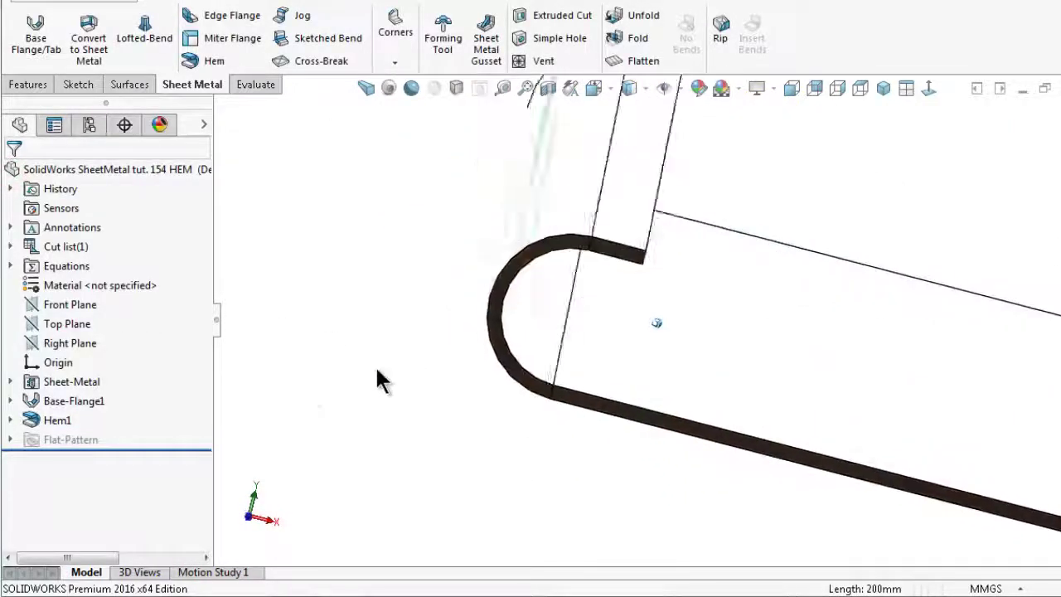
# Step: Reopen Hem1 for editing and switch it to the Tear Drop type
pyautogui.click(150, 425)
pyautogui.click(79, 365)
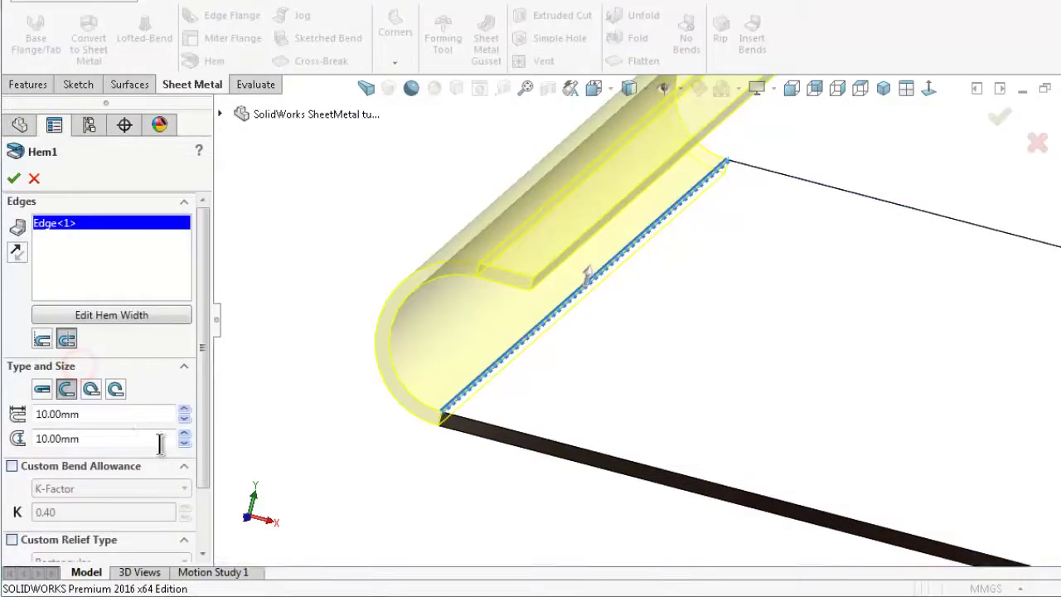
pyautogui.click(90, 390)
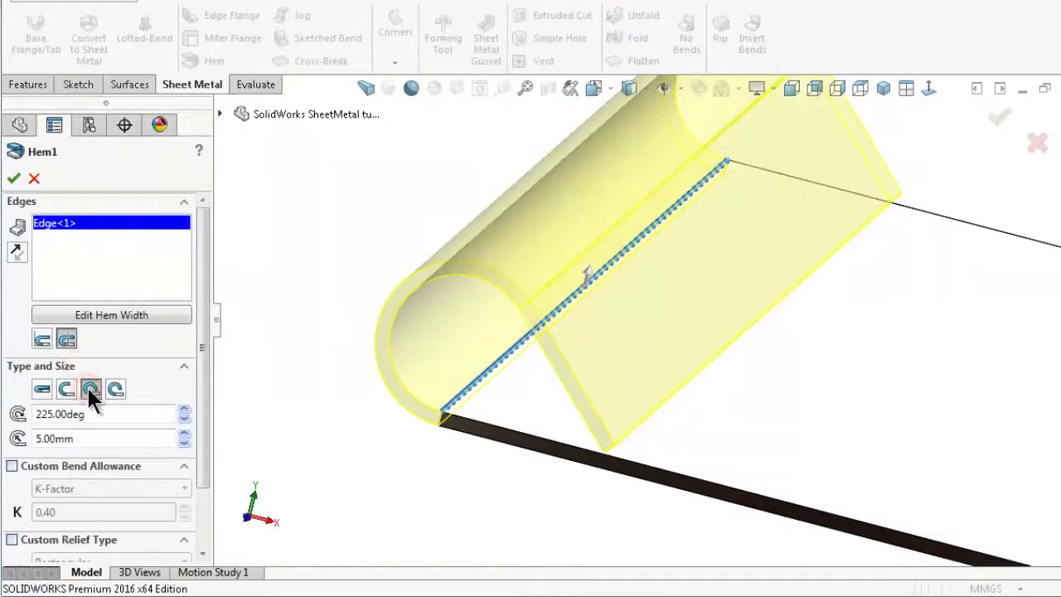
pyautogui.moveTo(273, 406)
pyautogui.mouseDown(button='middle')
pyautogui.moveTo(637, 365)
pyautogui.moveTo(862, 479)
pyautogui.mouseUp(button='middle')
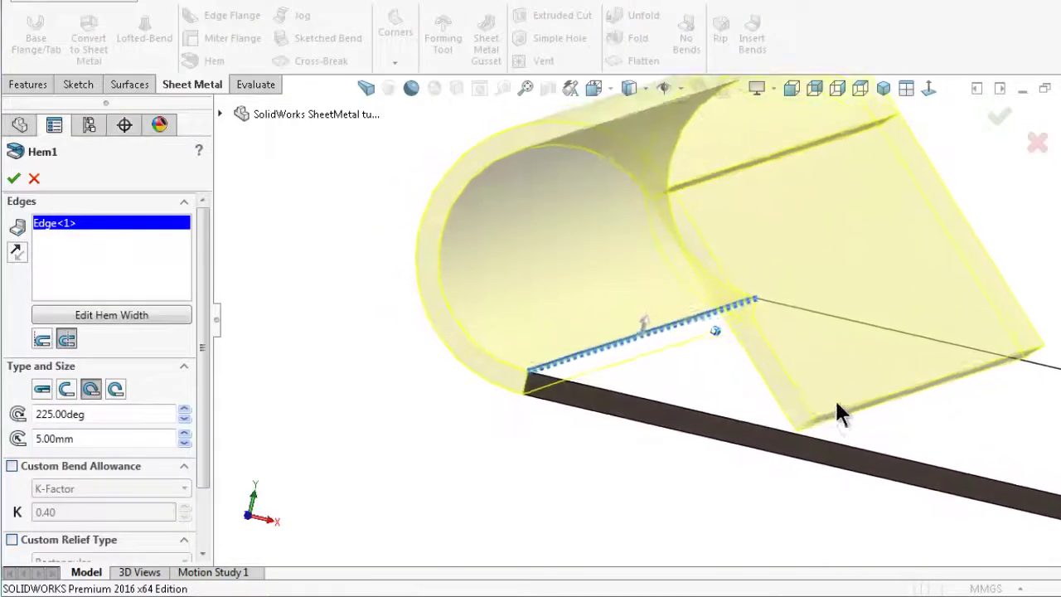
# Step: Set the tear-drop hem angle to 238° and its radius to 1 mm
pyautogui.doubleClick(103, 414)
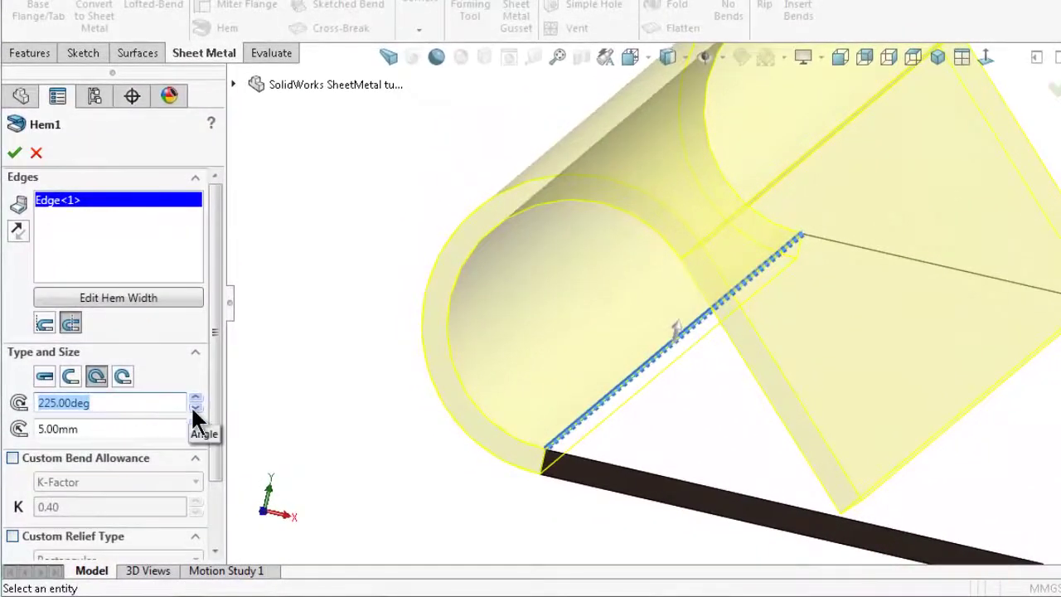
pyautogui.click(195, 408)
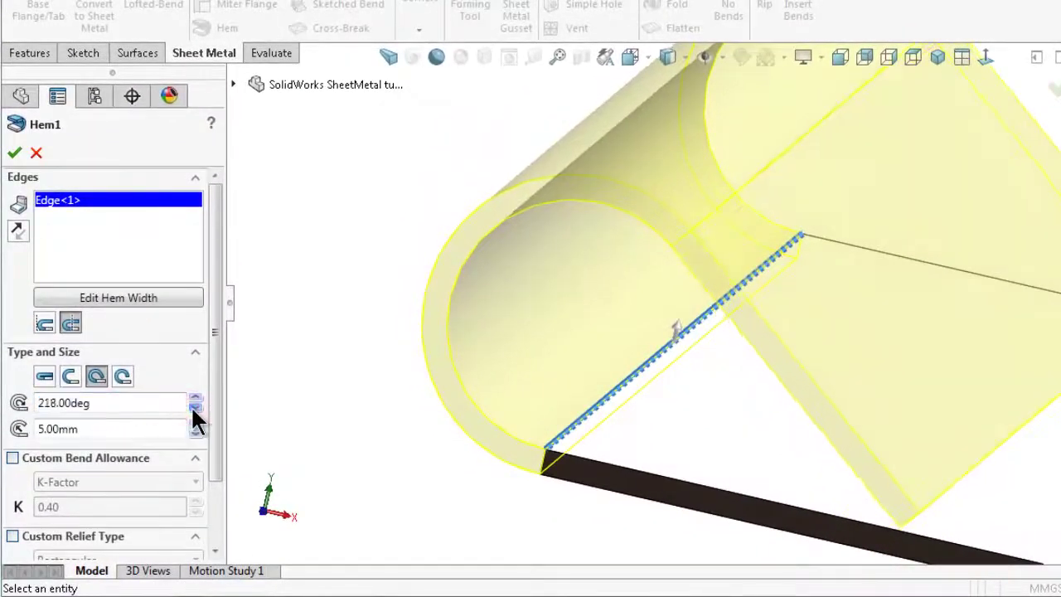
pyautogui.click(196, 399)
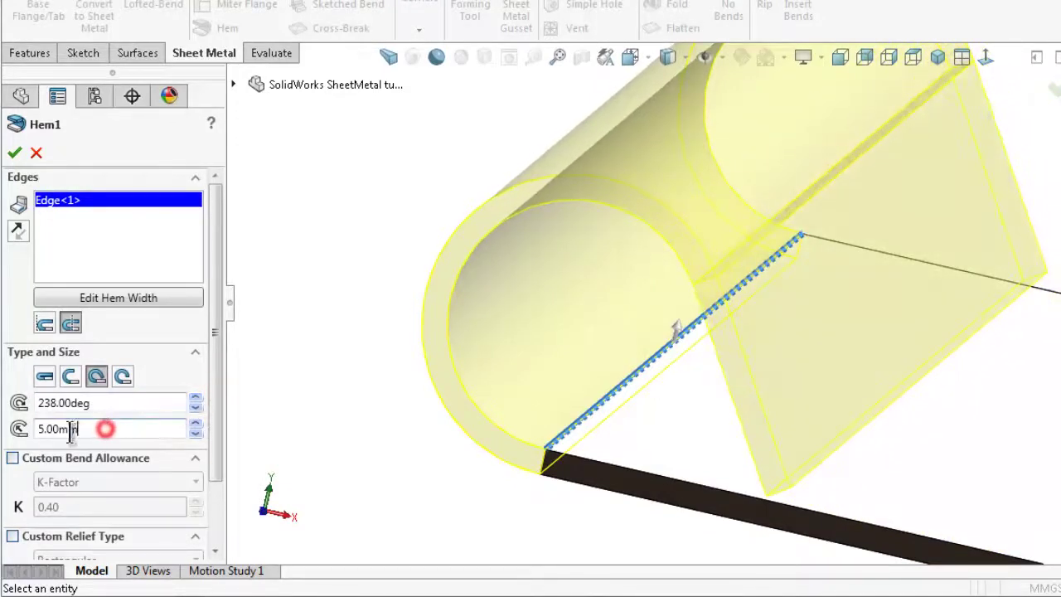
pyautogui.moveTo(106, 428); pyautogui.dragTo(40, 440)
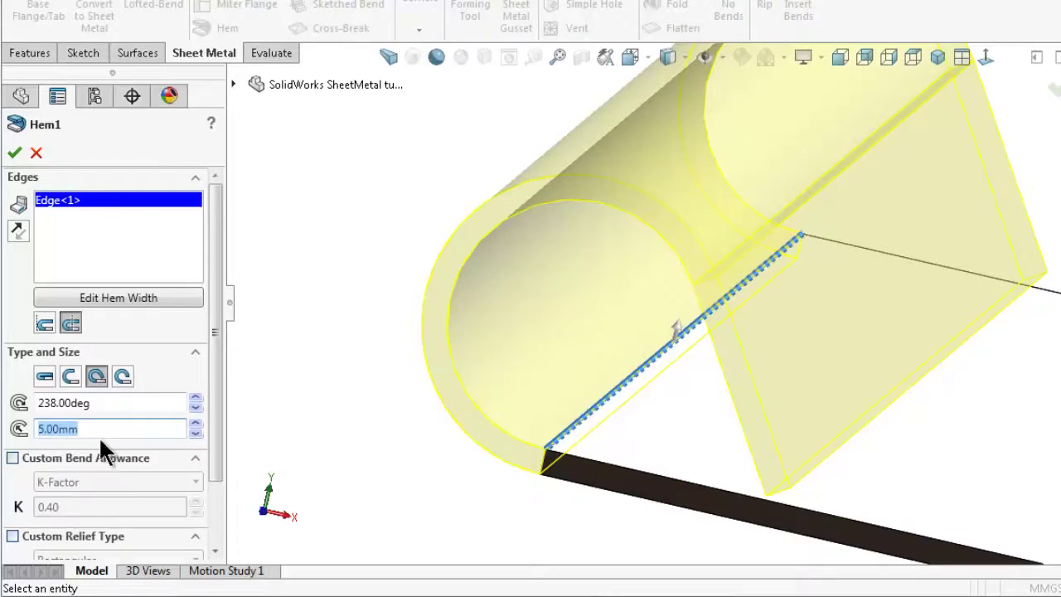
pyautogui.write('1')
pyautogui.press('Return')
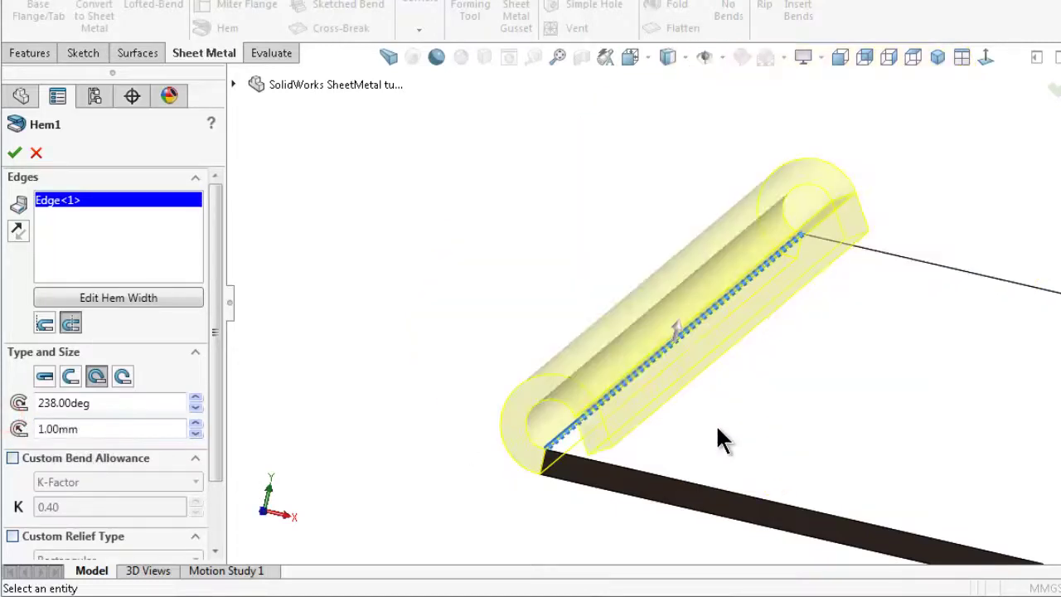
# Step: Orbit around the plate to inspect the hem preview from several angles
pyautogui.press('Left')
pyautogui.press('Left')
pyautogui.press('Left')
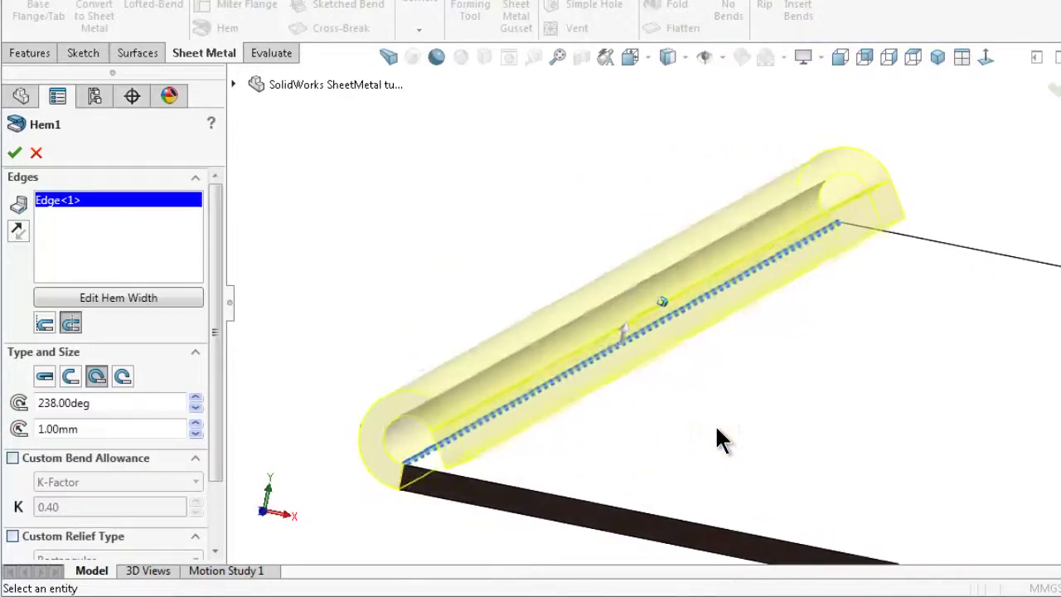
pyautogui.press('Left')
pyautogui.press('Left')
pyautogui.press('Left')
pyautogui.press('Left')
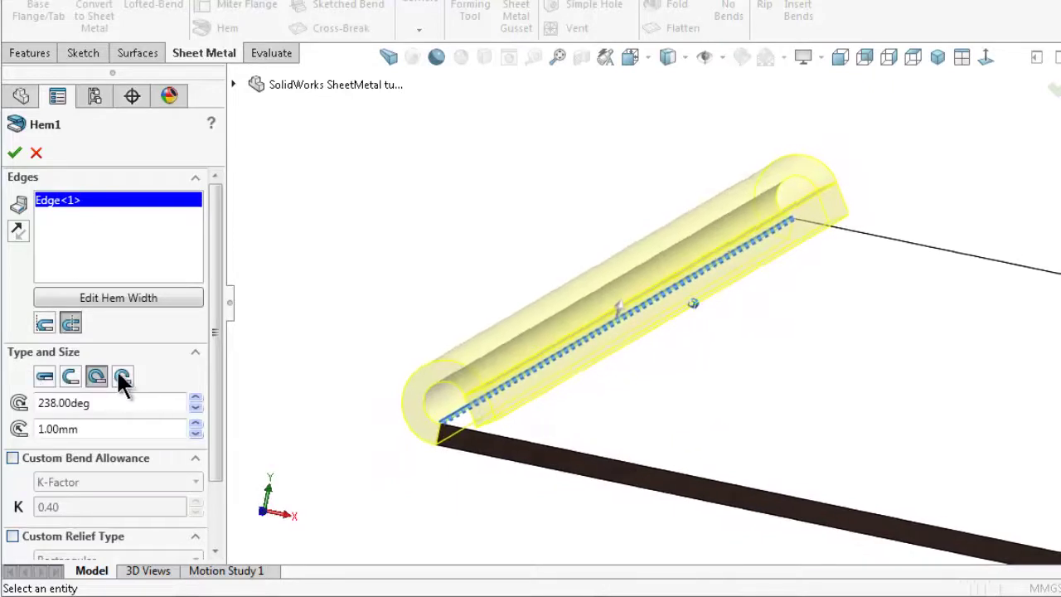
pyautogui.press('Left')
pyautogui.press('Left')
pyautogui.press('Left')
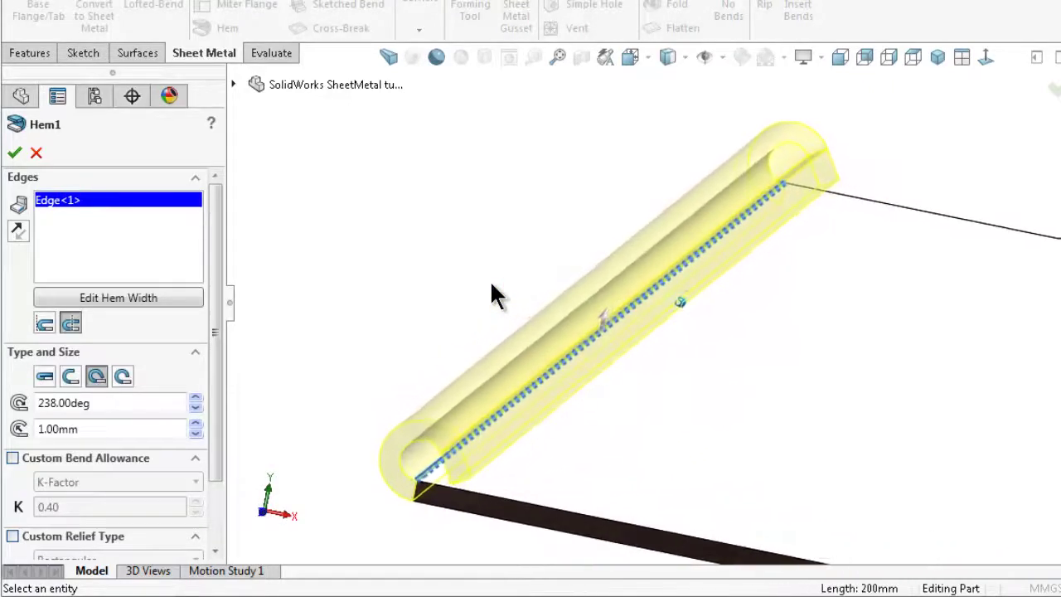
pyautogui.press('Left')
pyautogui.press('Left')
pyautogui.press('Left')
pyautogui.press('Left')
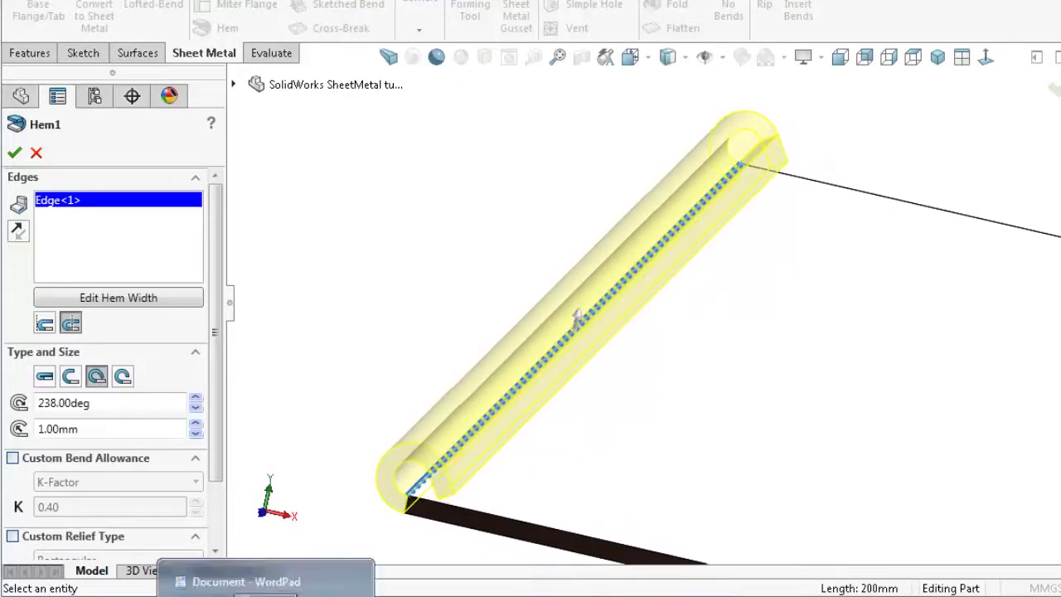
pyautogui.moveTo(311, 352); pyautogui.dragTo(677, 516, button='middle')
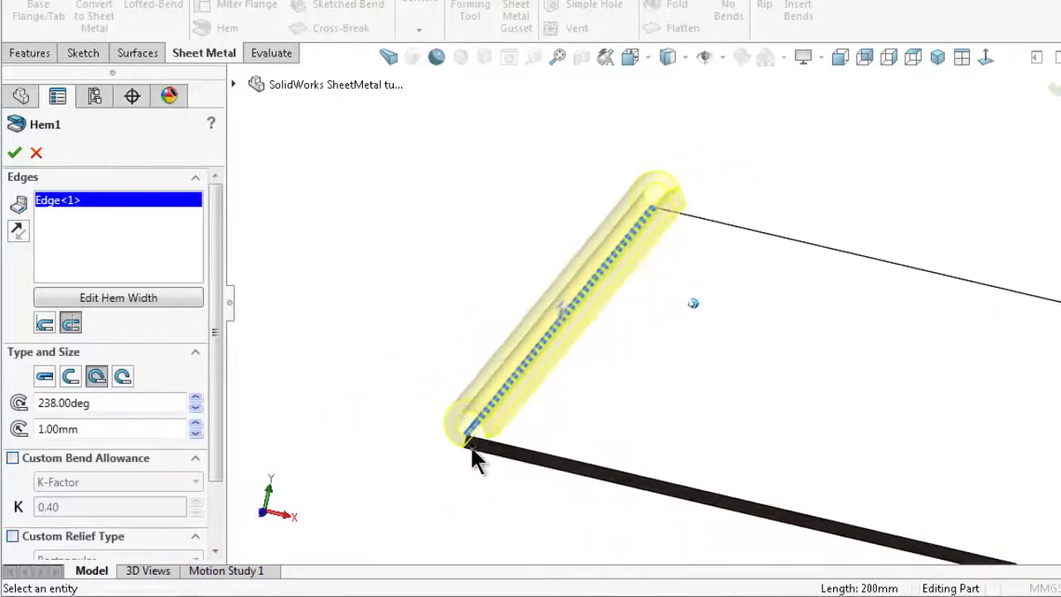
pyautogui.press('Down')
pyautogui.press('Down')
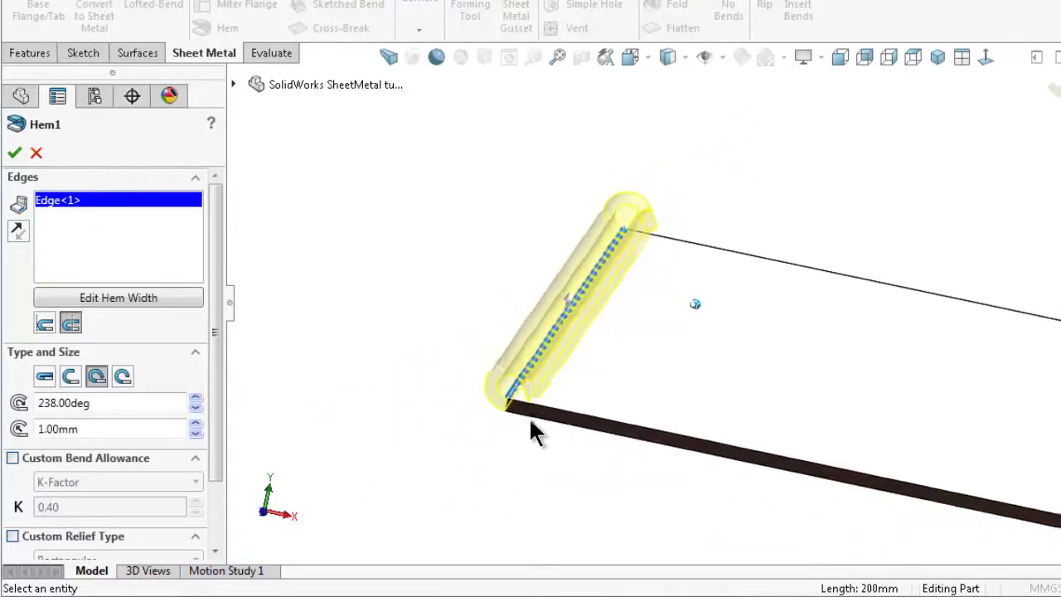
pyautogui.moveTo(514, 340)
pyautogui.mouseDown(button='middle')
pyautogui.moveTo(610, 295)
pyautogui.moveTo(594, 334)
pyautogui.mouseUp(button='middle')
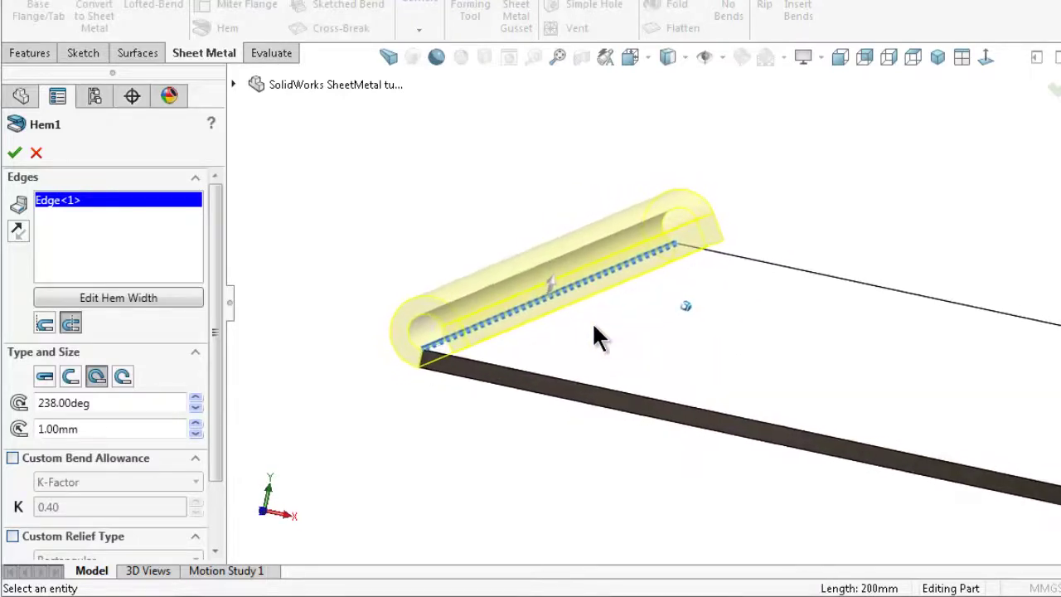
pyautogui.press('Down')
pyautogui.press('Down')
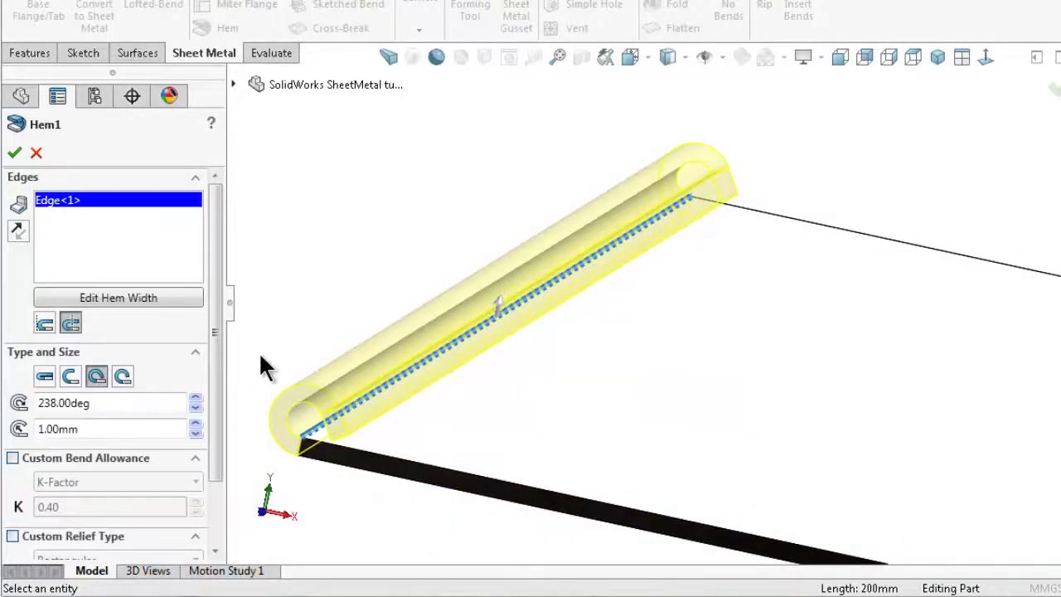
pyautogui.moveTo(319, 321)
pyautogui.mouseDown(button='middle')
pyautogui.moveTo(378, 354)
pyautogui.moveTo(461, 272)
pyautogui.moveTo(488, 300)
pyautogui.moveTo(403, 362)
pyautogui.moveTo(142, 374)
pyautogui.mouseUp(button='middle')
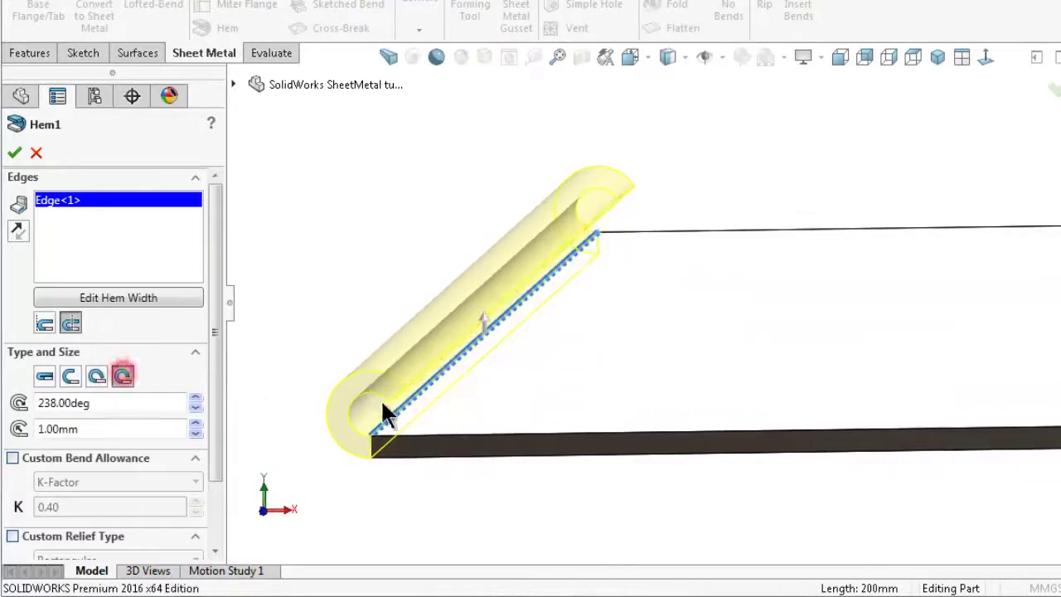
# Step: Switch the hem to the Rolled type with a 2 mm radius and raise the angle to 287°
pyautogui.scroll(-2, 396, 399)
pyautogui.scroll(-3, 421, 410)
pyautogui.scroll(-3, 458, 402)
pyautogui.moveTo(461, 398)
pyautogui.mouseDown(button='middle')
pyautogui.moveTo(512, 261)
pyautogui.moveTo(596, 249)
pyautogui.mouseUp(button='middle')
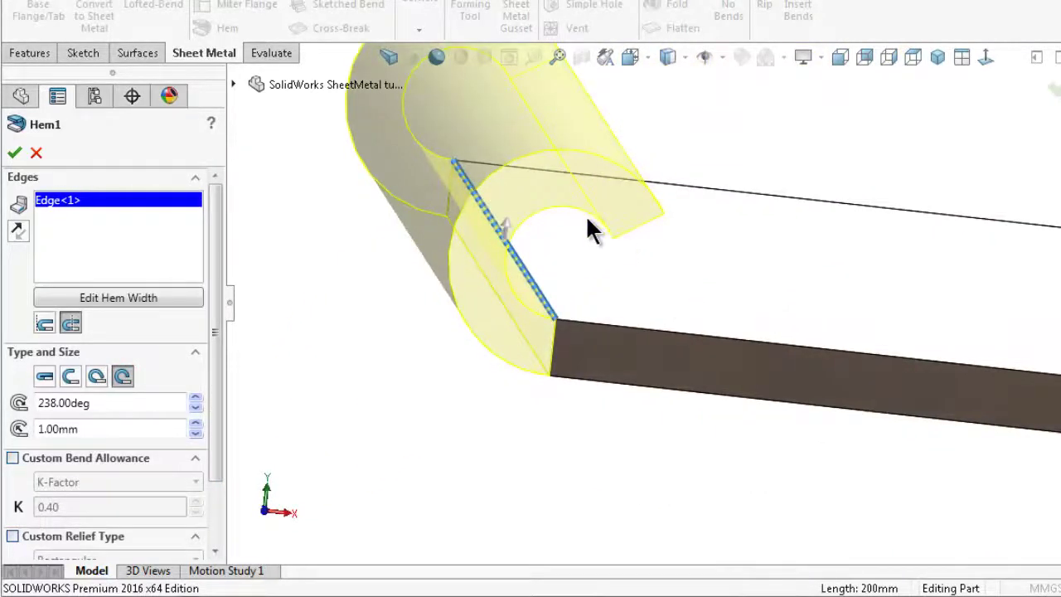
pyautogui.click(96, 376)
pyautogui.moveTo(497, 348); pyautogui.dragTo(651, 327, button='middle')
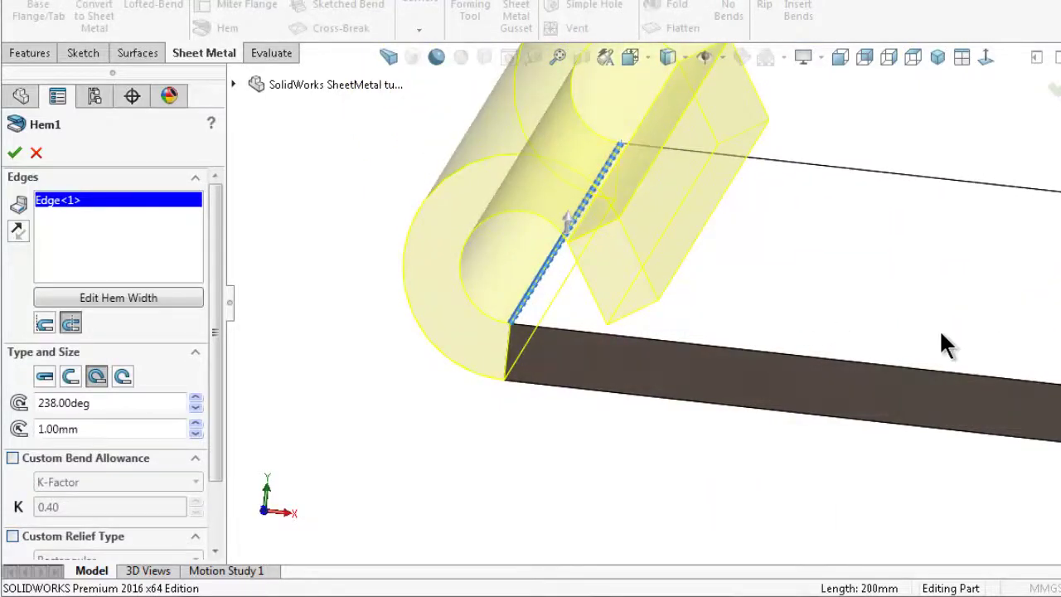
pyautogui.click(123, 378)
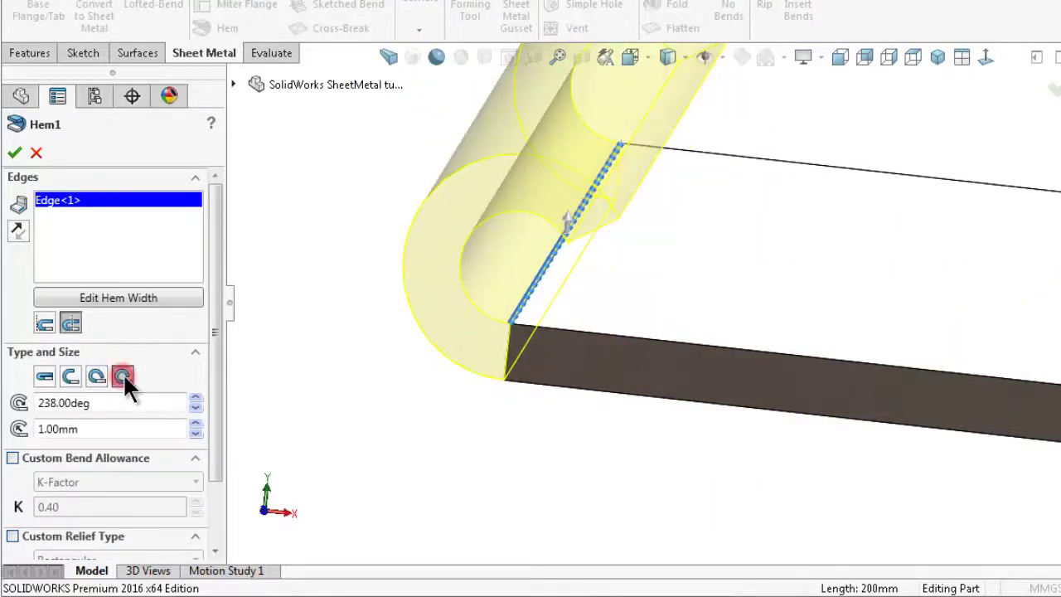
pyautogui.doubleClick(101, 429)
pyautogui.write('2')
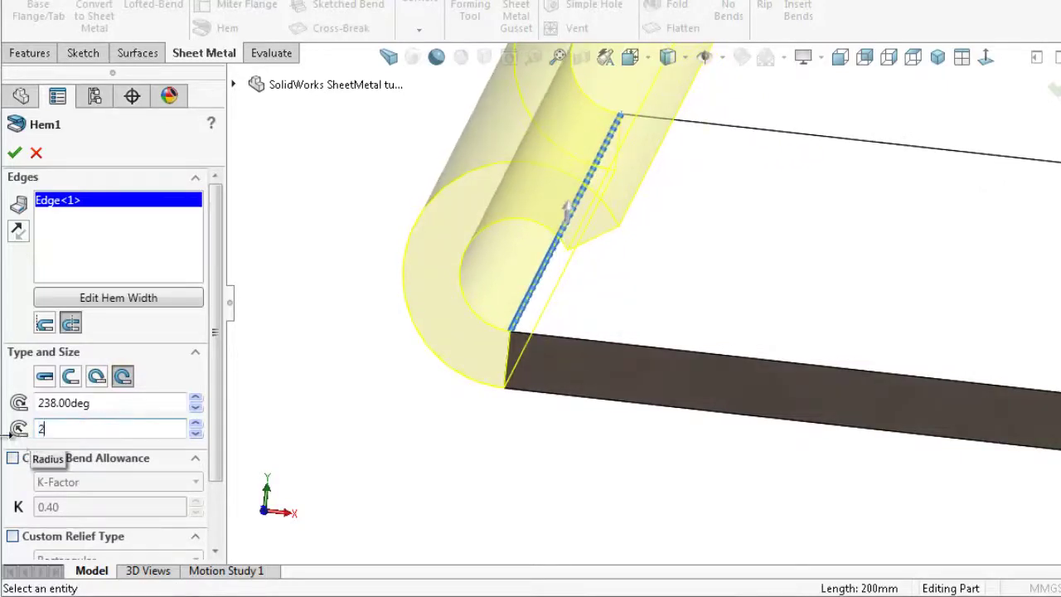
pyautogui.click(16, 425)
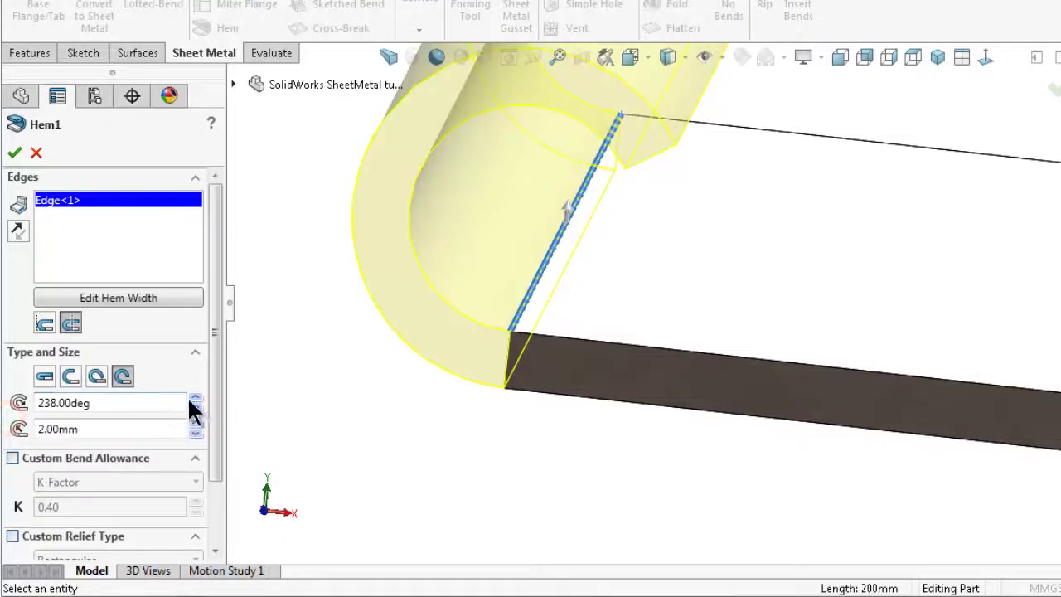
pyautogui.moveTo(193, 398); pyautogui.dragTo(193, 398)
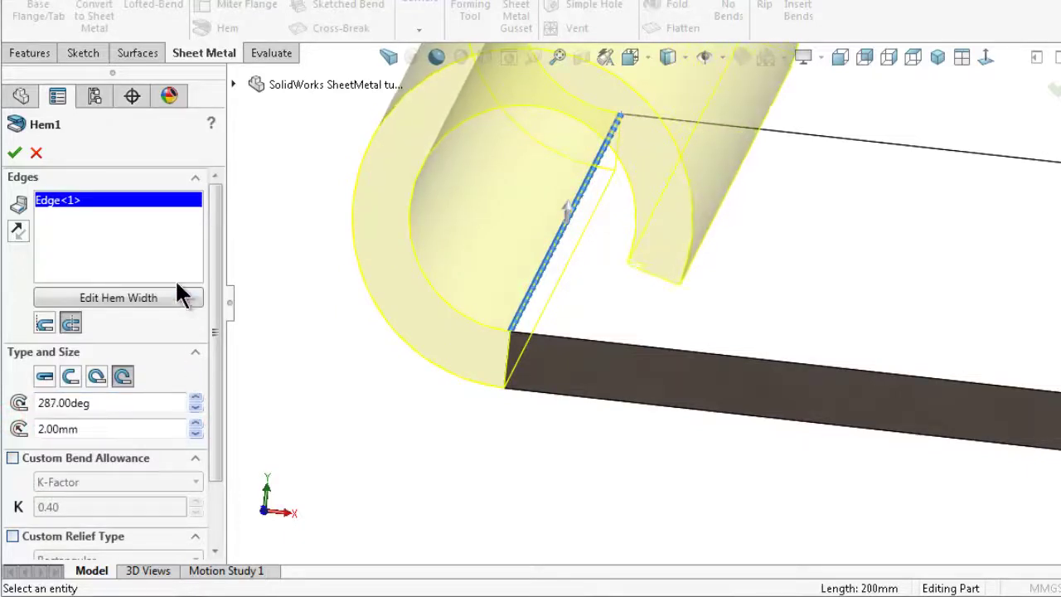
pyautogui.click(12, 155)
pyautogui.moveTo(334, 235); pyautogui.dragTo(592, 315, button='middle')
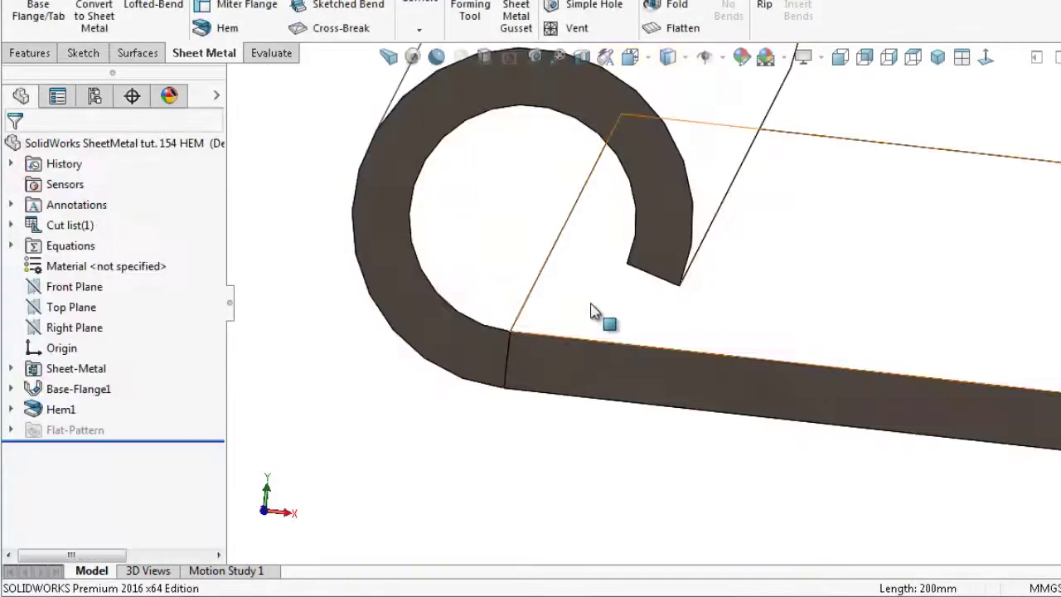
pyautogui.scroll(3, 609, 324)
pyautogui.scroll(-2, 608, 306)
pyautogui.press('Down')
pyautogui.press('Down')
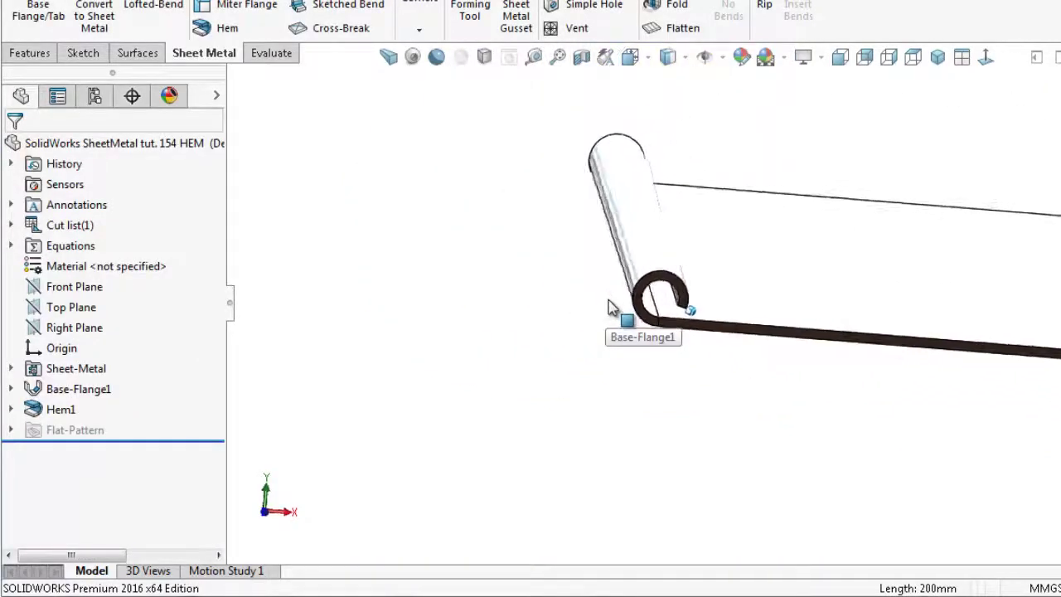
pyautogui.press('Left')
pyautogui.press('Left')
pyautogui.scroll(3, 834, 265)
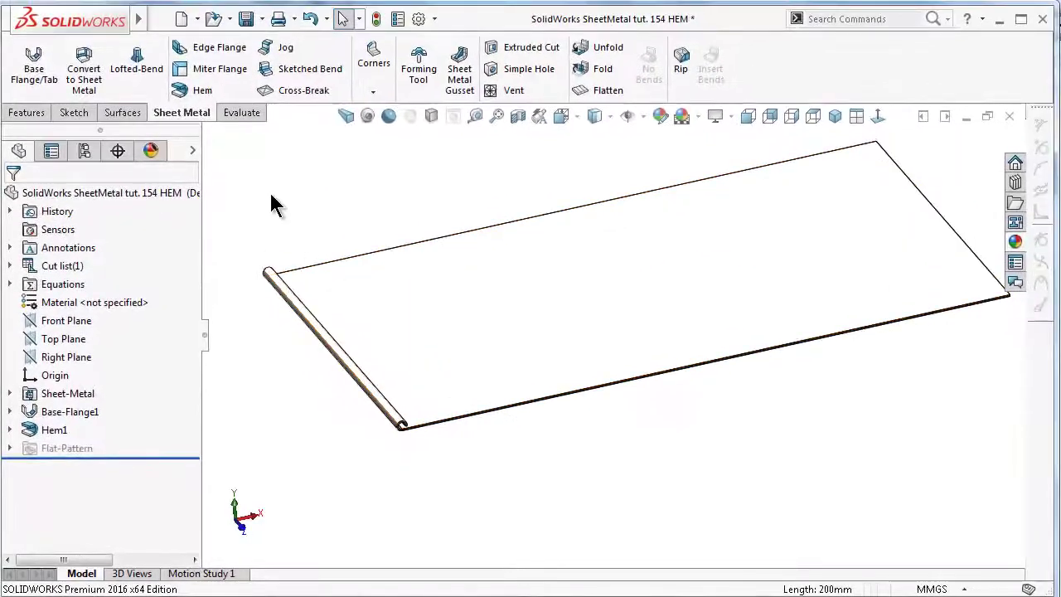
# Step: Reopen Hem1 and activate its Edges box to add more edges
pyautogui.click(54, 429)
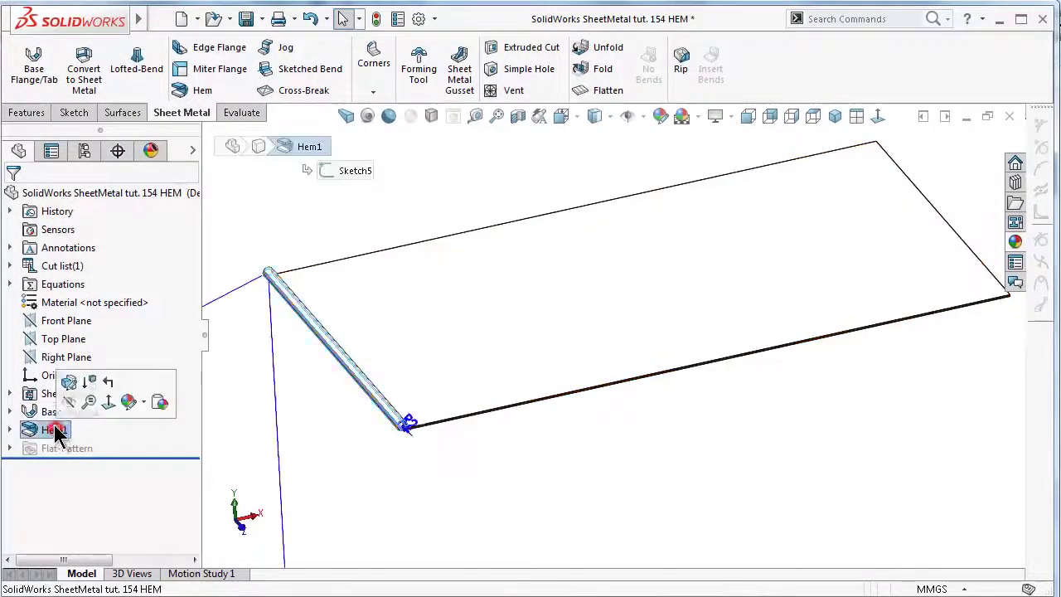
pyautogui.click(70, 398)
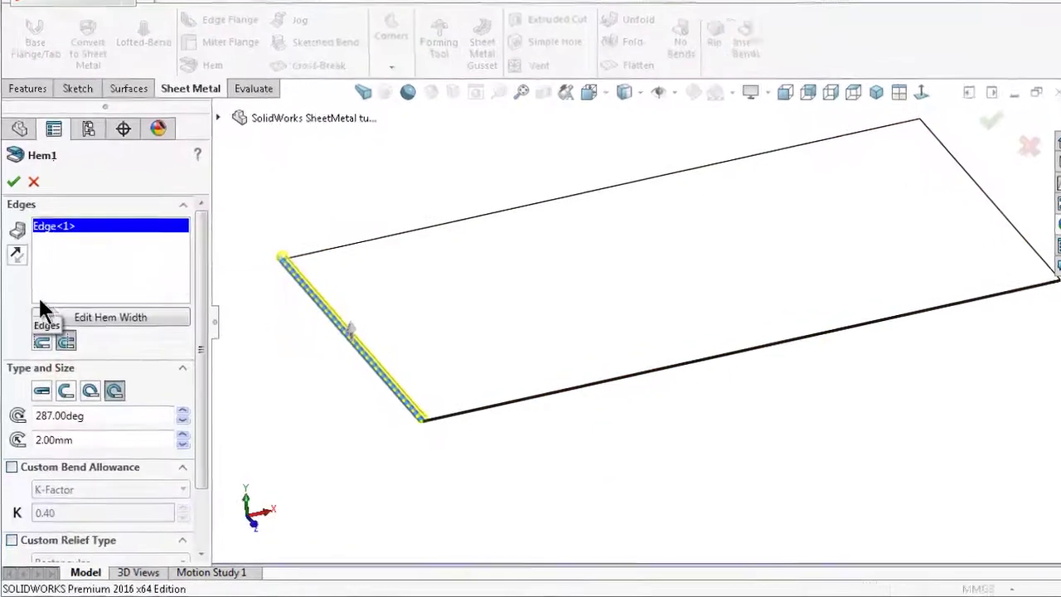
pyautogui.scroll(-1, 716, 337)
pyautogui.scroll(-1, 712, 355)
pyautogui.scroll(-1, 703, 372)
pyautogui.click(146, 189)
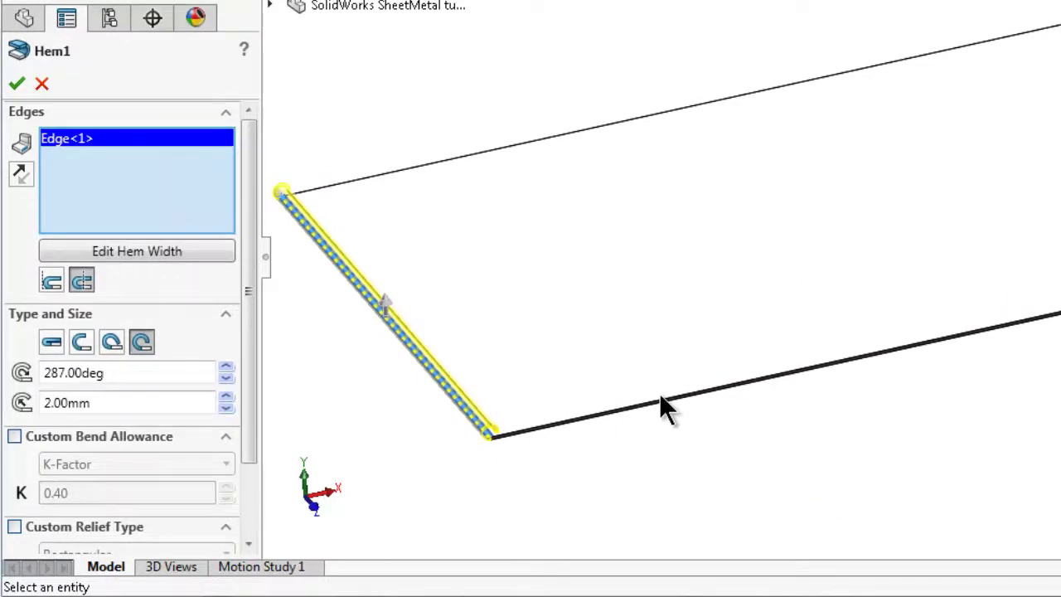
# Step: Add the long edge, bottom edge and last remaining plate edge to the hem
pyautogui.click(672, 336)
pyautogui.moveTo(686, 366); pyautogui.dragTo(693, 413, button='middle')
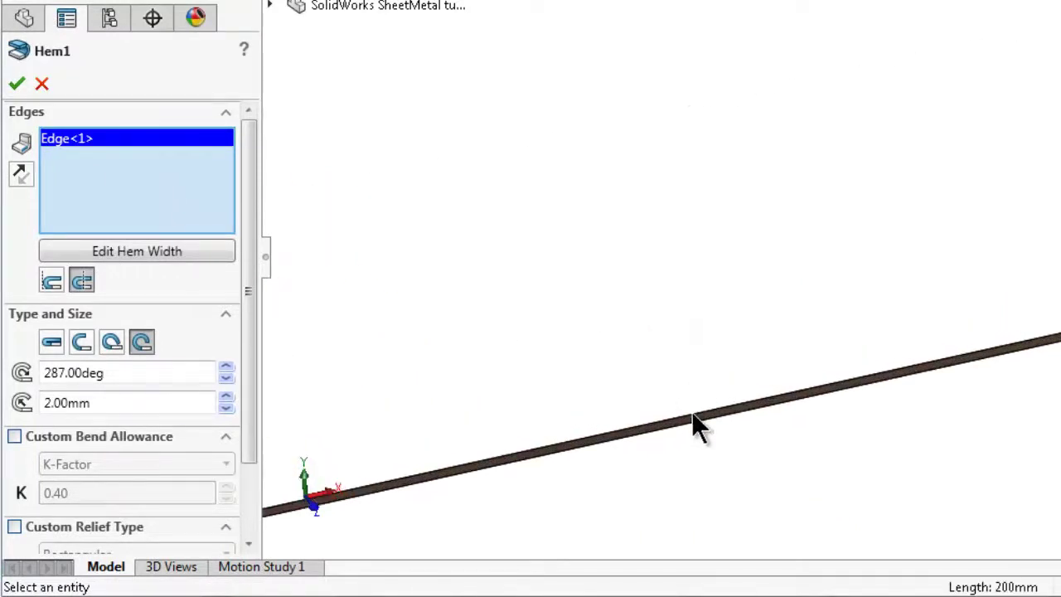
pyautogui.click(693, 414)
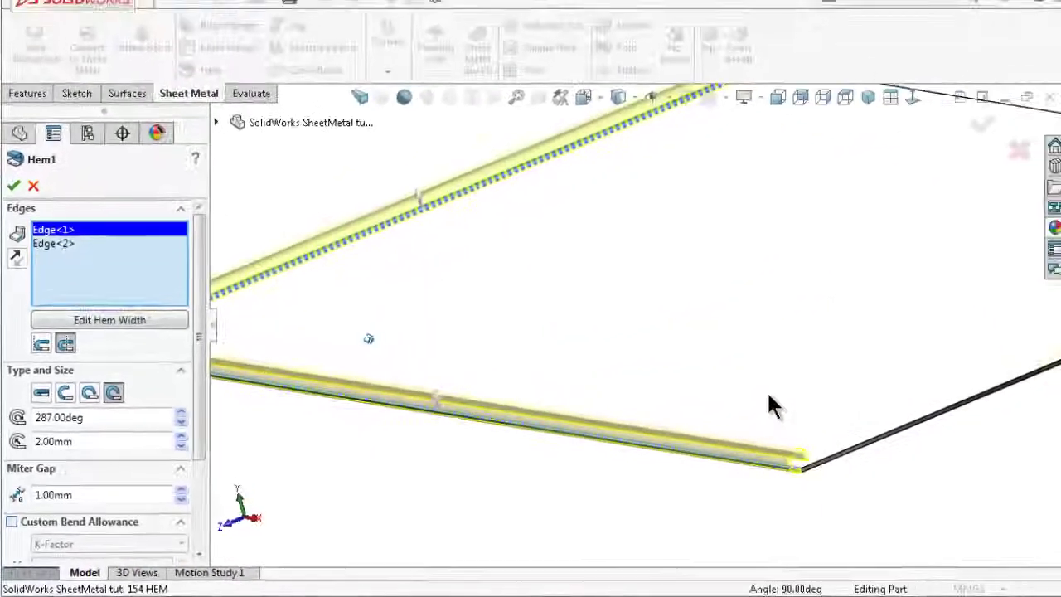
pyautogui.scroll(-3, 770, 477)
pyautogui.scroll(-2, 762, 485)
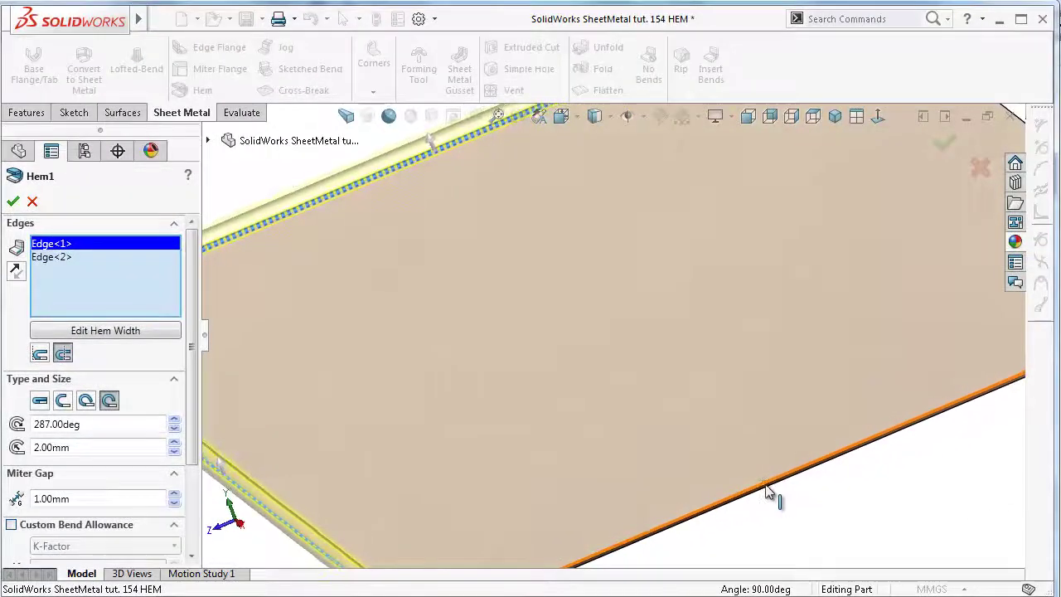
pyautogui.click(768, 489)
pyautogui.scroll(2, 778, 491)
pyautogui.moveTo(779, 492); pyautogui.dragTo(750, 443, button='middle')
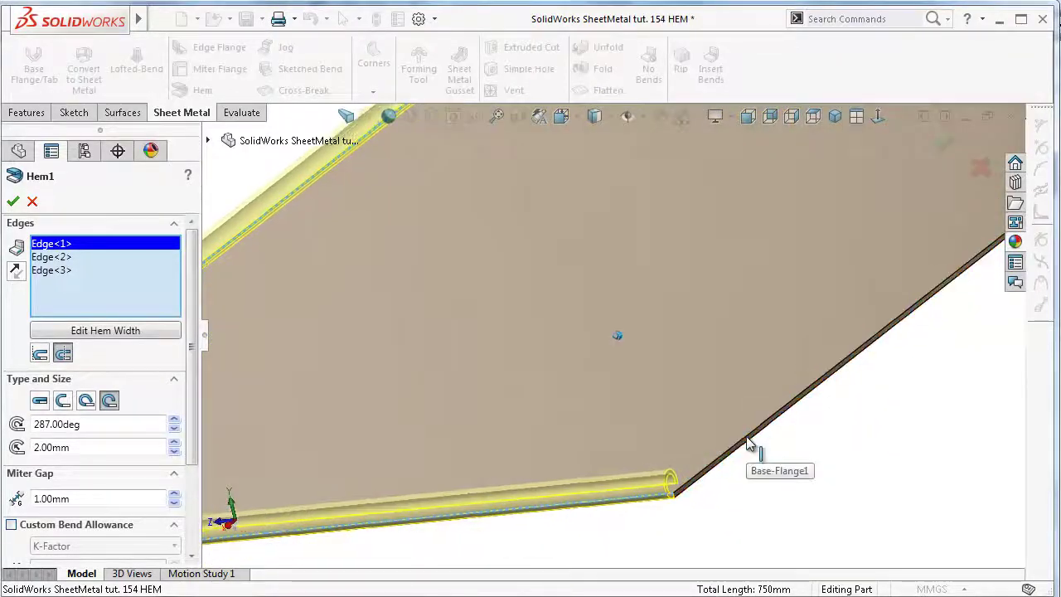
pyautogui.click(749, 444)
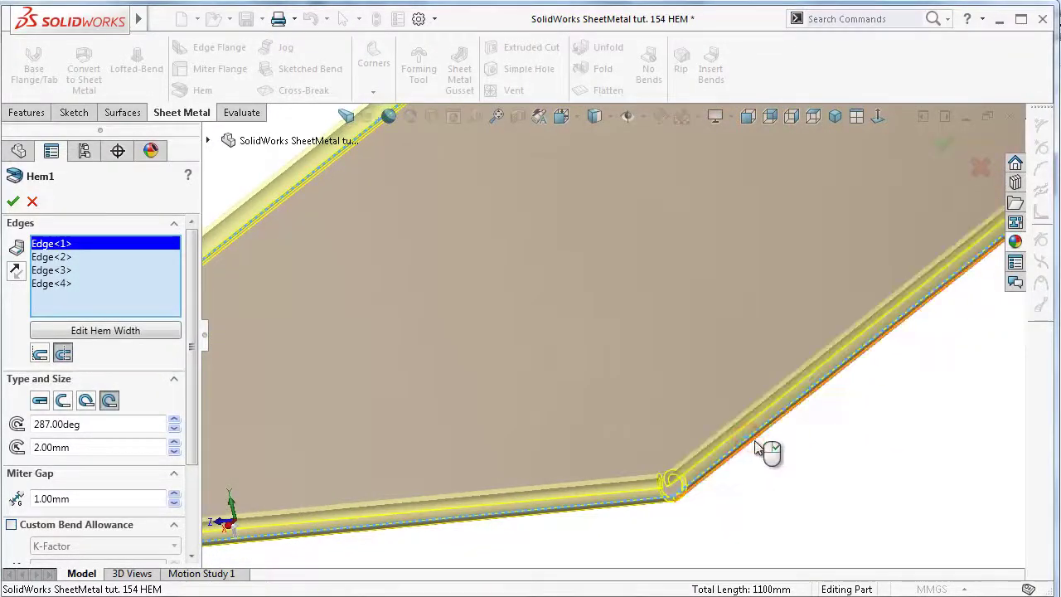
# Step: Orbit and zoom around the plate to inspect the hemmed corner and edges
pyautogui.moveTo(756, 448); pyautogui.dragTo(616, 525, button='middle')
pyautogui.scroll(-2, 476, 510)
pyautogui.moveTo(477, 510); pyautogui.dragTo(505, 489, button='middle')
pyautogui.scroll(-2, 367, 472)
pyautogui.scroll(-2, 307, 486)
pyautogui.scroll(-1, 301, 483)
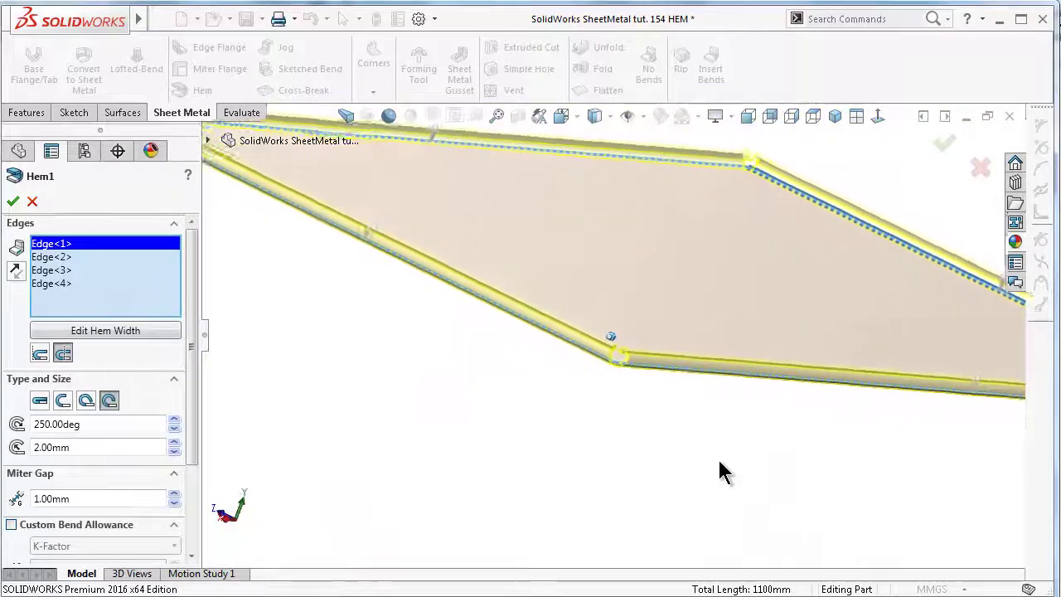
pyautogui.moveTo(716, 455); pyautogui.dragTo(667, 348, button='middle')
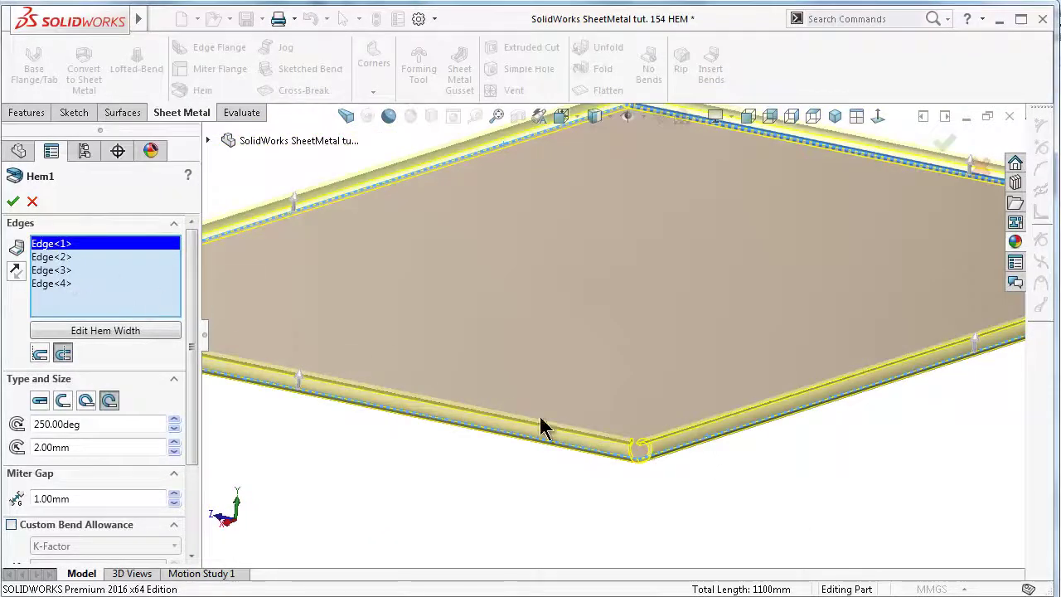
pyautogui.moveTo(540, 427); pyautogui.dragTo(640, 446, button='middle')
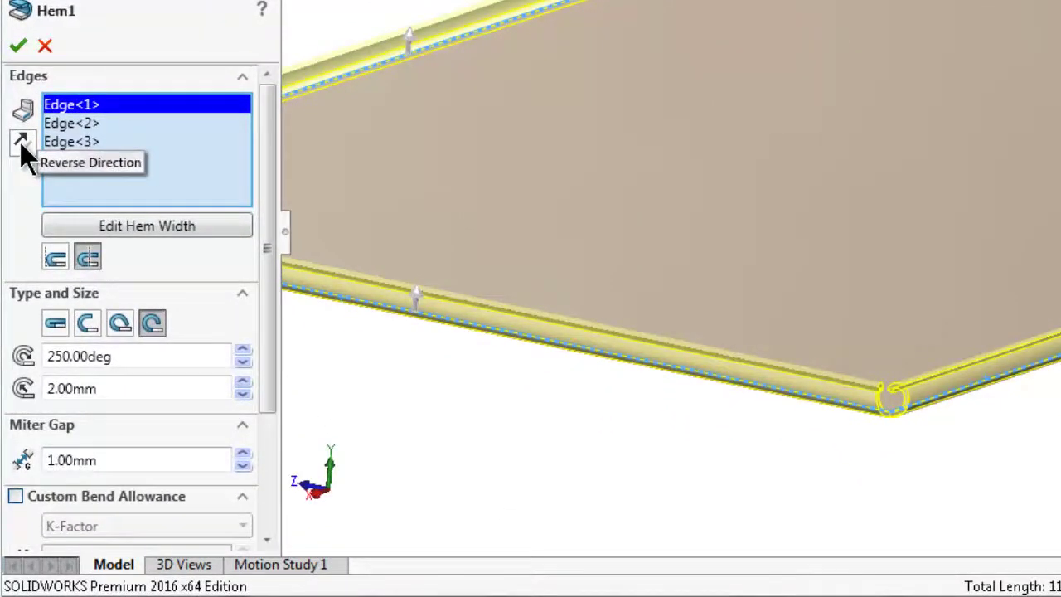
# Step: Reverse the hem direction on each of Edge<1> through Edge<4>
pyautogui.click(19, 141)
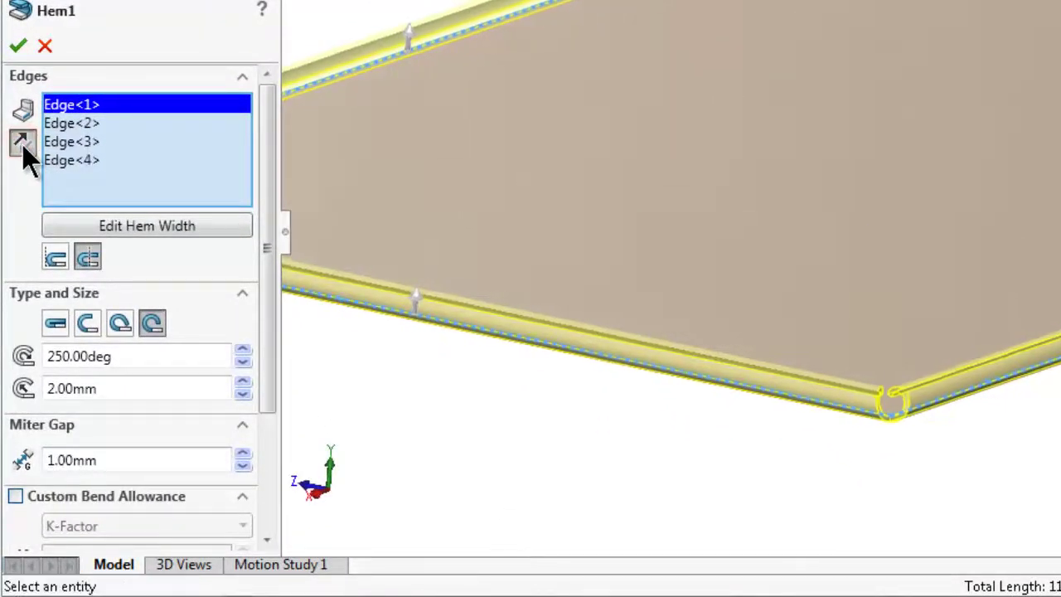
pyautogui.click(62, 127)
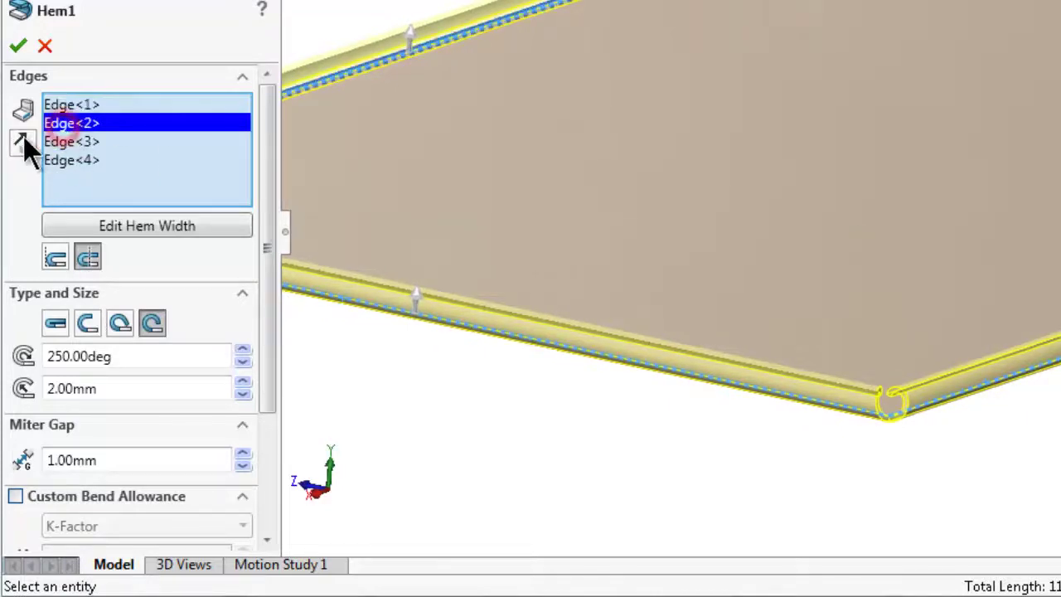
pyautogui.click(22, 140)
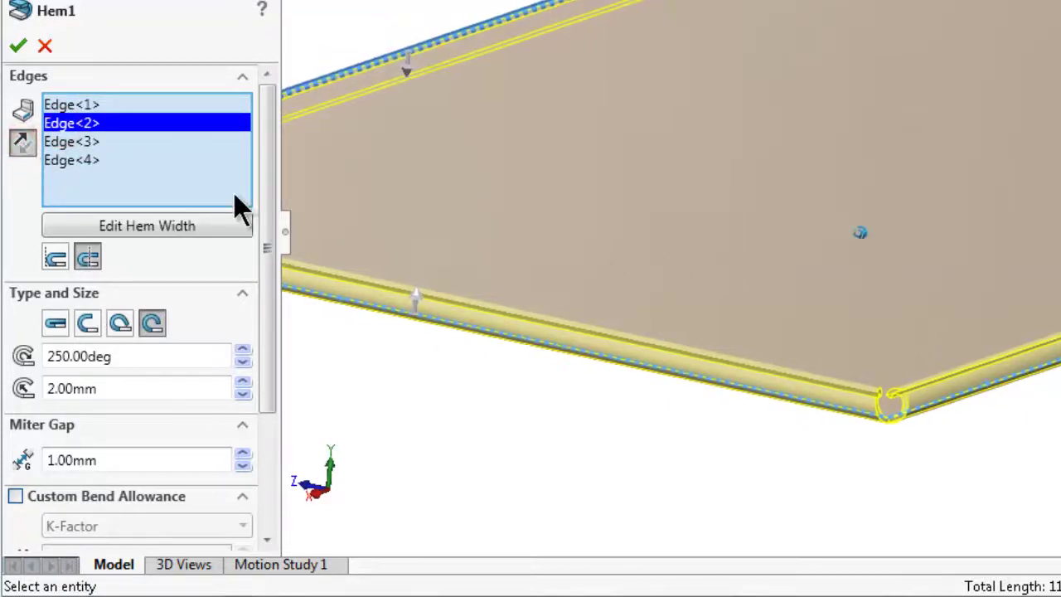
pyautogui.click(78, 142)
pyautogui.click(15, 272)
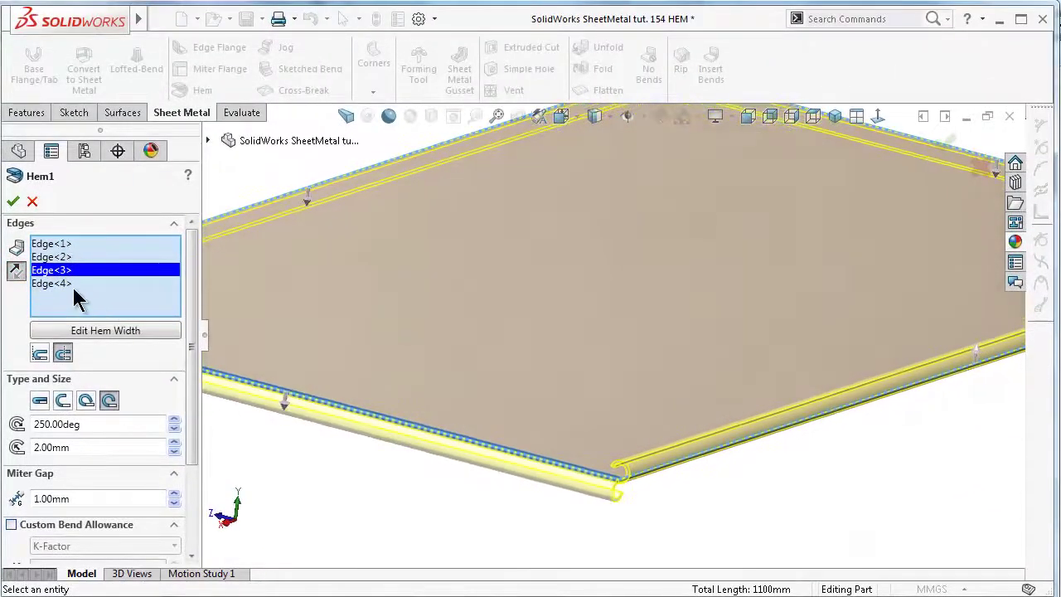
pyautogui.click(51, 283)
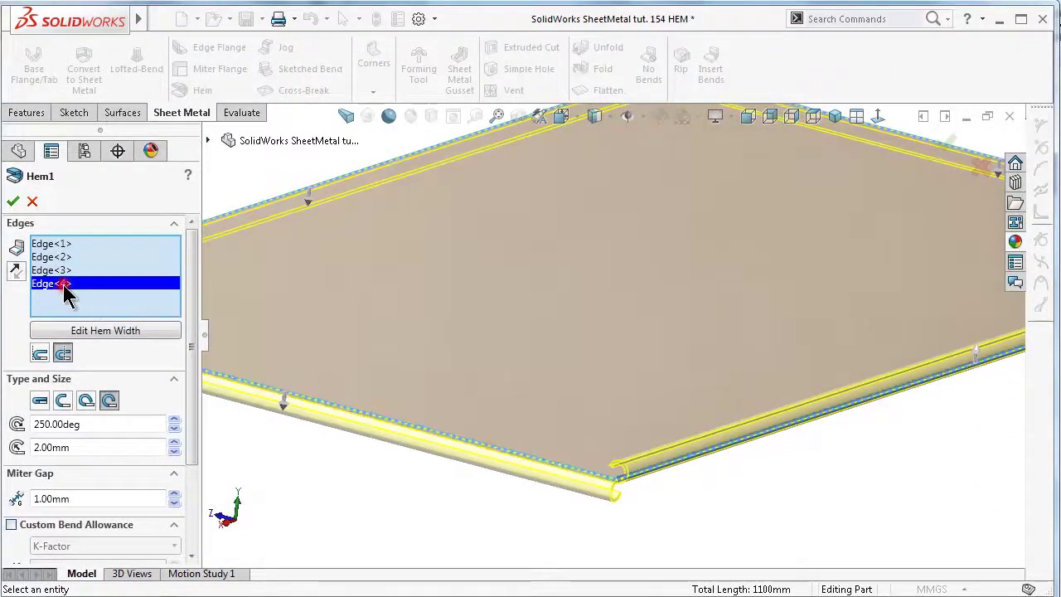
pyautogui.click(15, 274)
pyautogui.scroll(2, 615, 391)
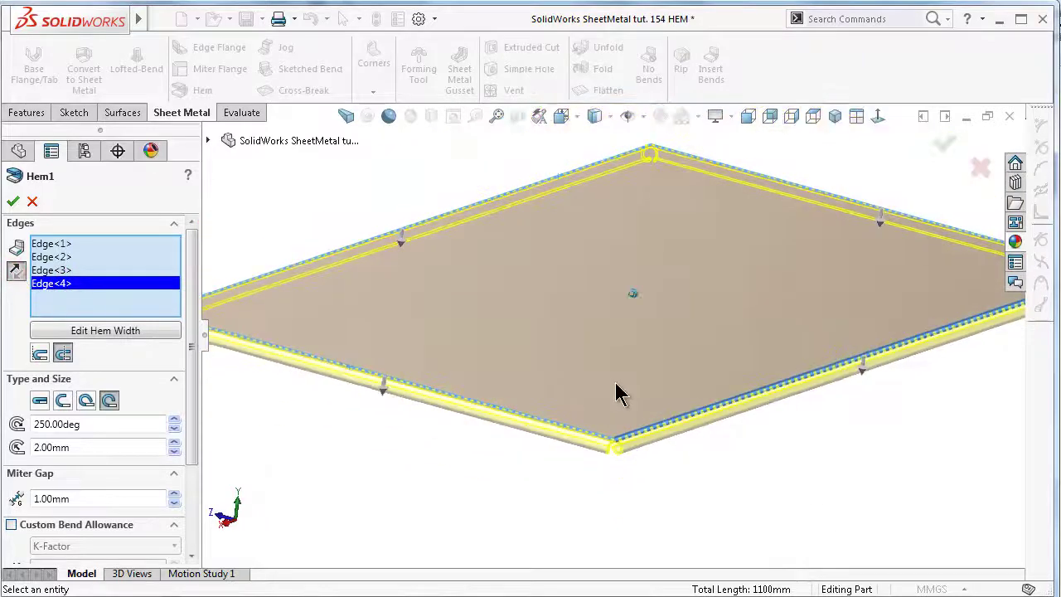
pyautogui.hotkey('ctrl', '1')
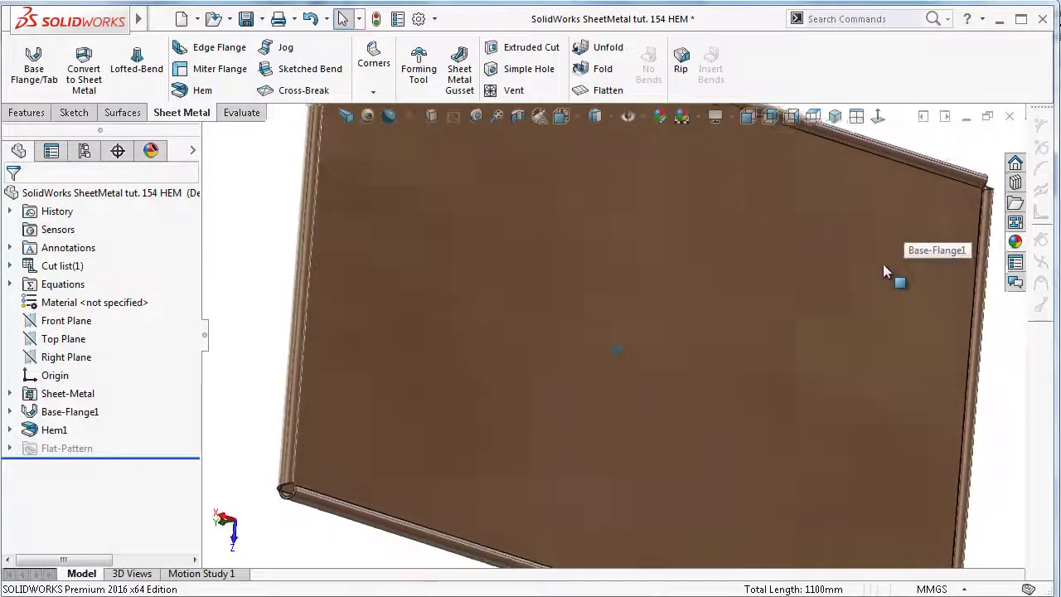
# Step: Rotate the view and select Hem1 in the FeatureManager tree to edit it
pyautogui.press('Up')
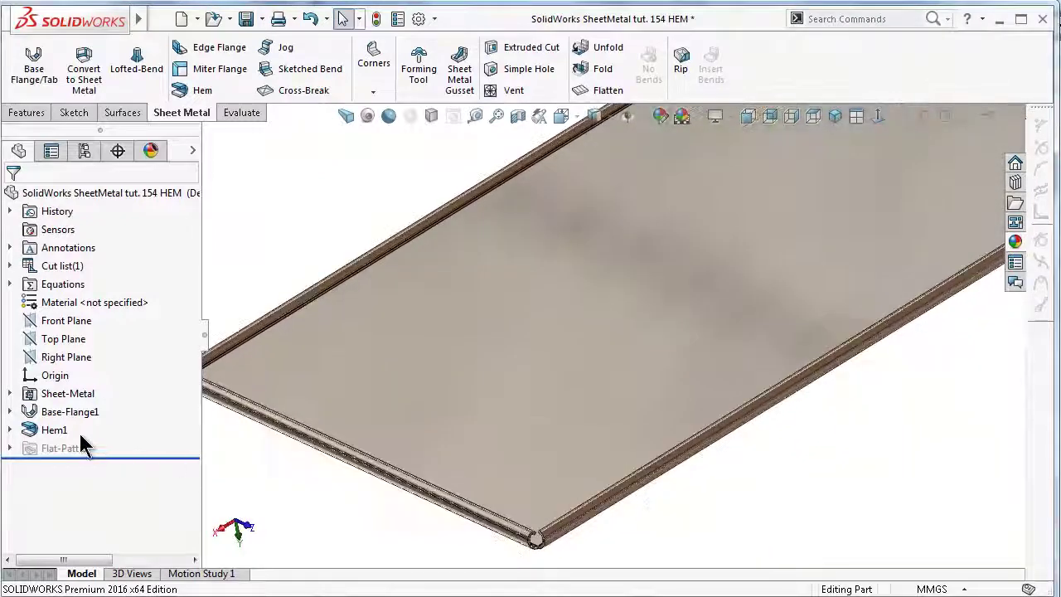
pyautogui.click(58, 429)
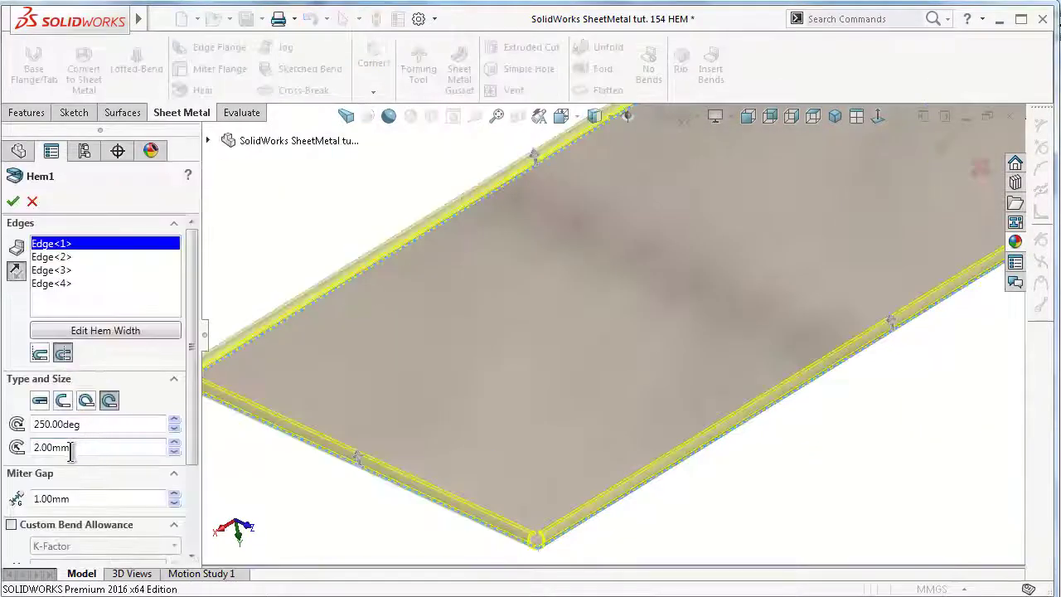
# Step: Switch Hem1 on all four edges to a 10 mm closed hem with 1 mm miter gap
pyautogui.click(40, 402)
pyautogui.scroll(-3, 548, 487)
pyautogui.scroll(-2, 554, 539)
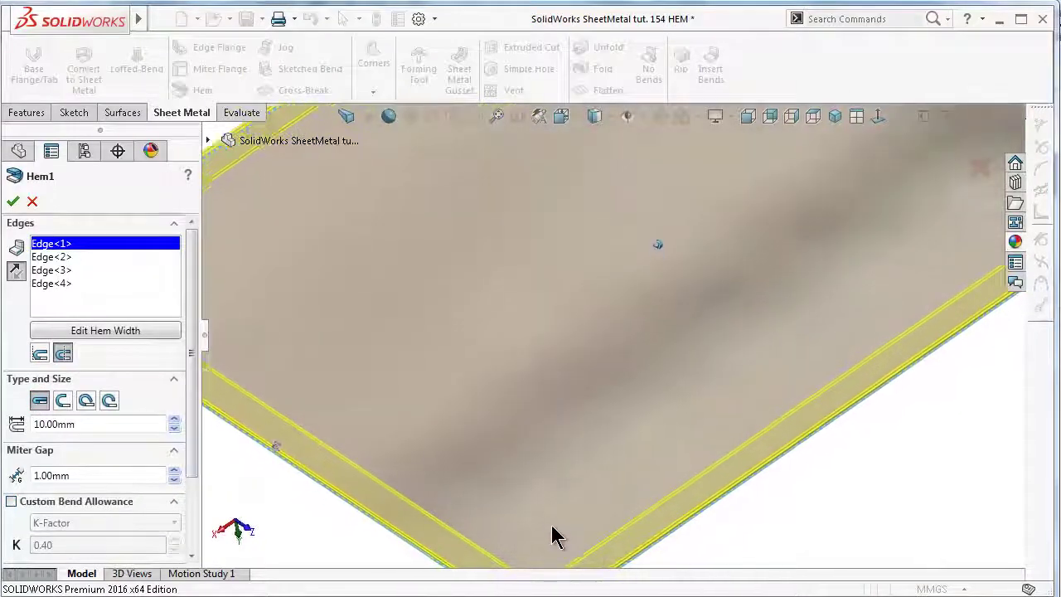
pyautogui.scroll(2, 552, 538)
pyautogui.scroll(-3, 554, 539)
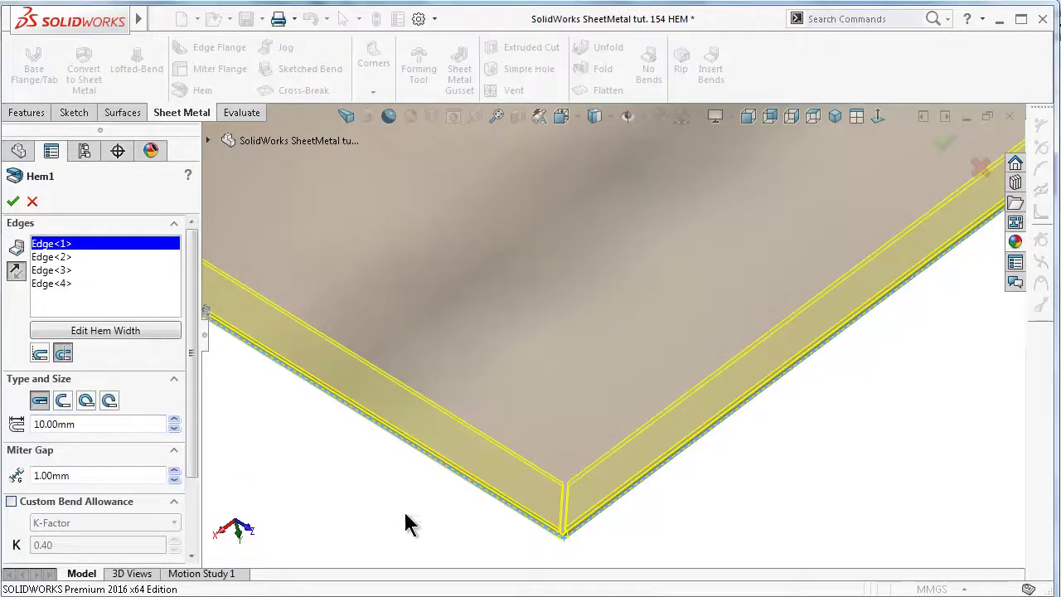
pyautogui.moveTo(558, 507); pyautogui.dragTo(570, 524, button='middle')
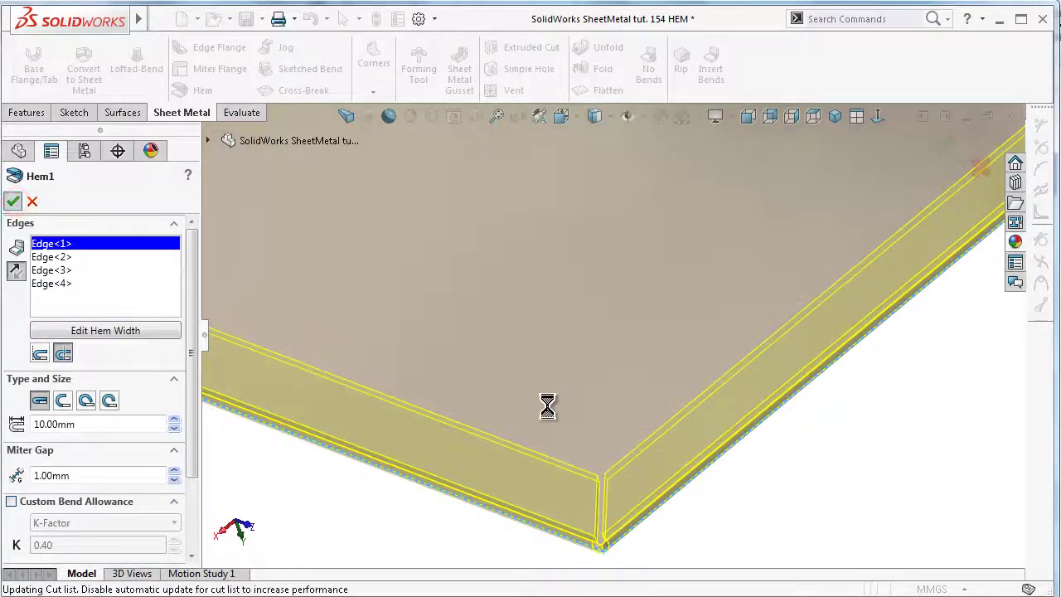
pyautogui.moveTo(803, 451); pyautogui.dragTo(794, 461, button='middle')
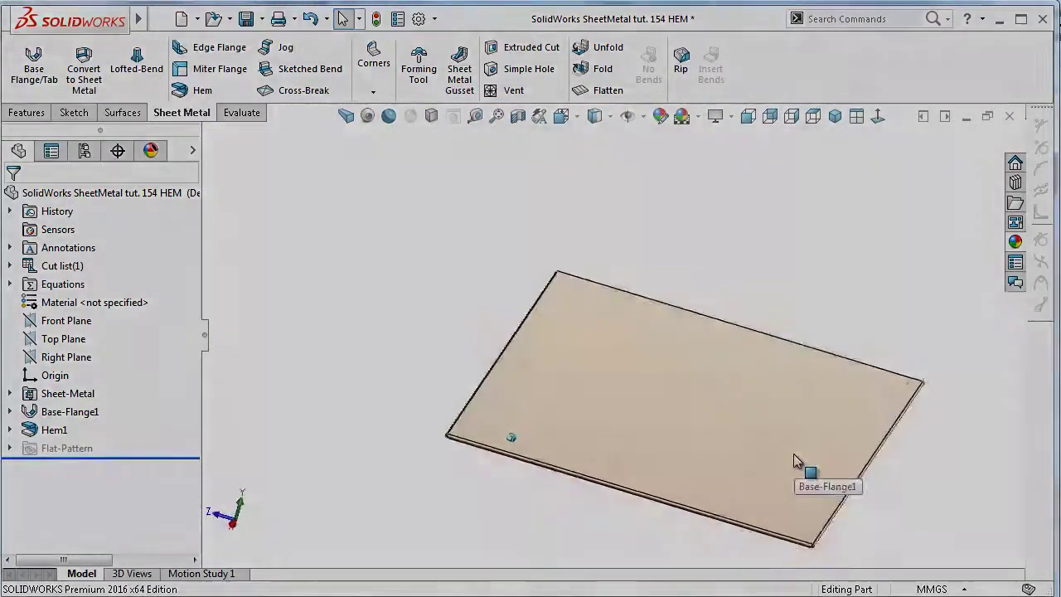